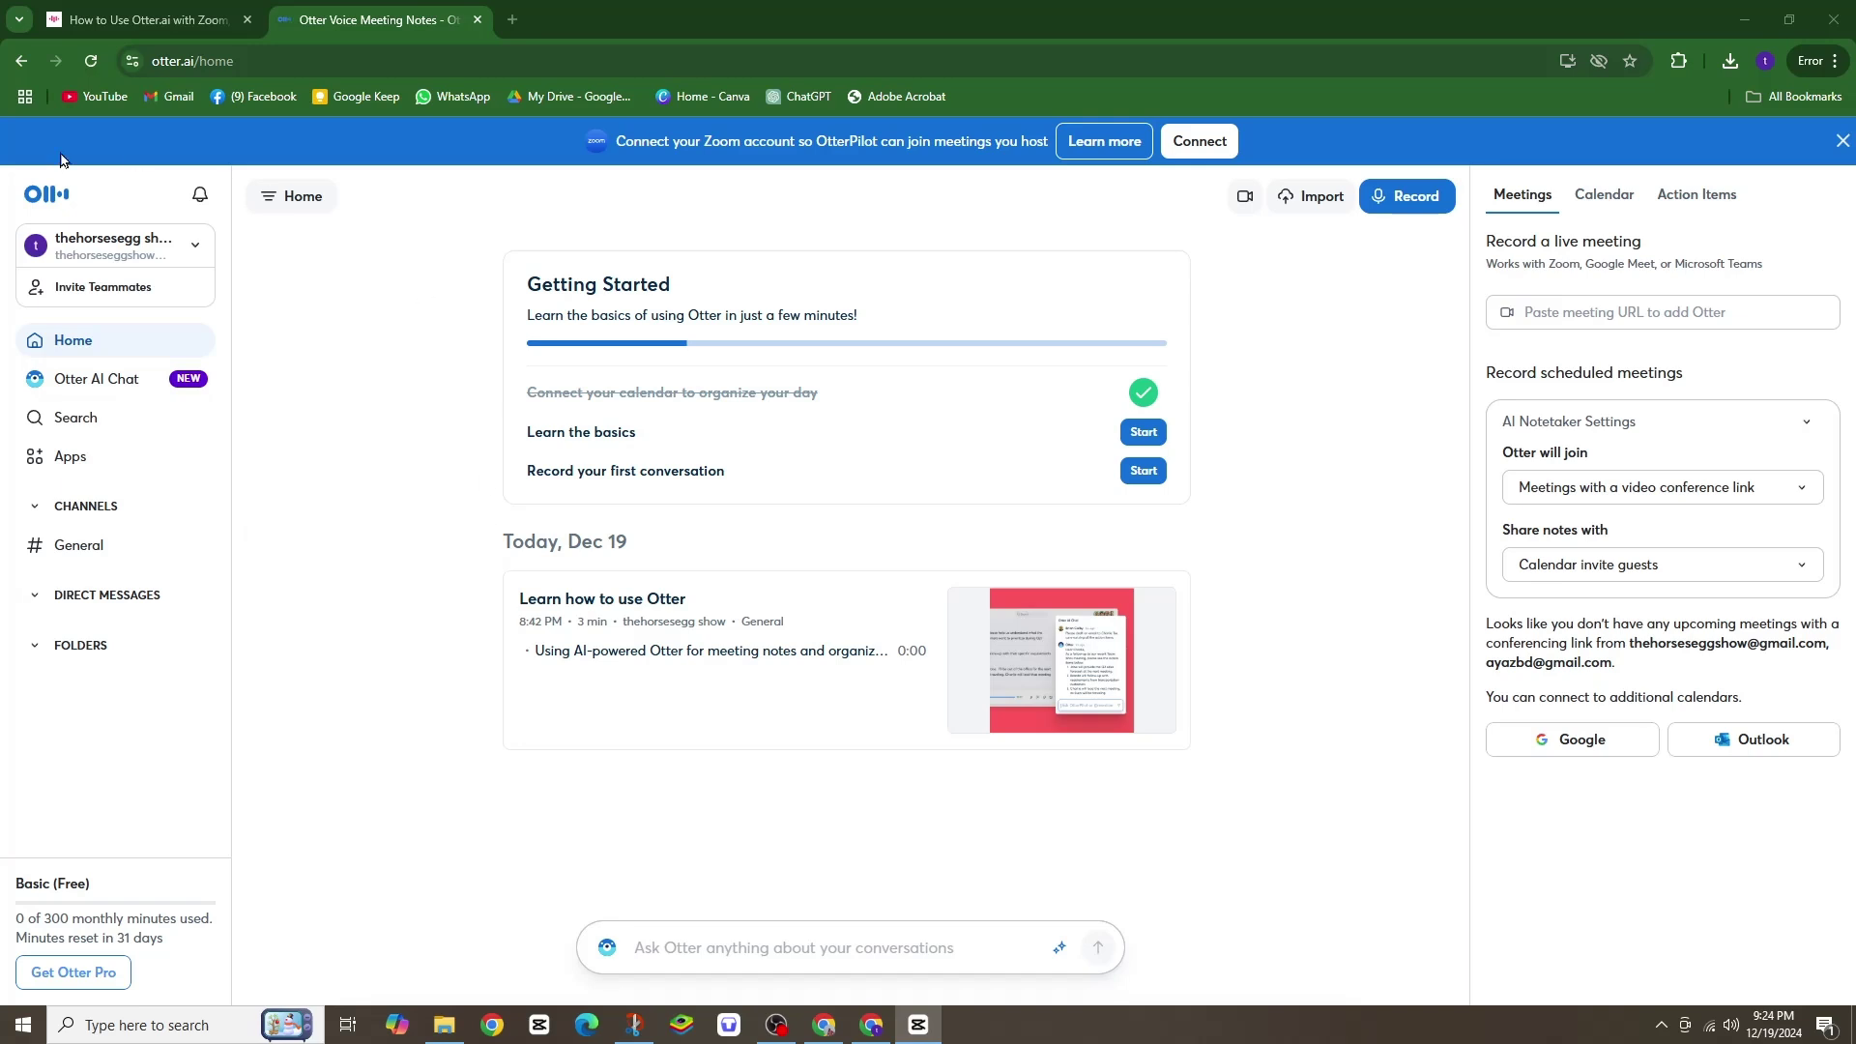
Step: Open the account dropdown from the workspace name at the top of the Otter.ai sidebar
left_click(152, 62)
left_click(311, 279)
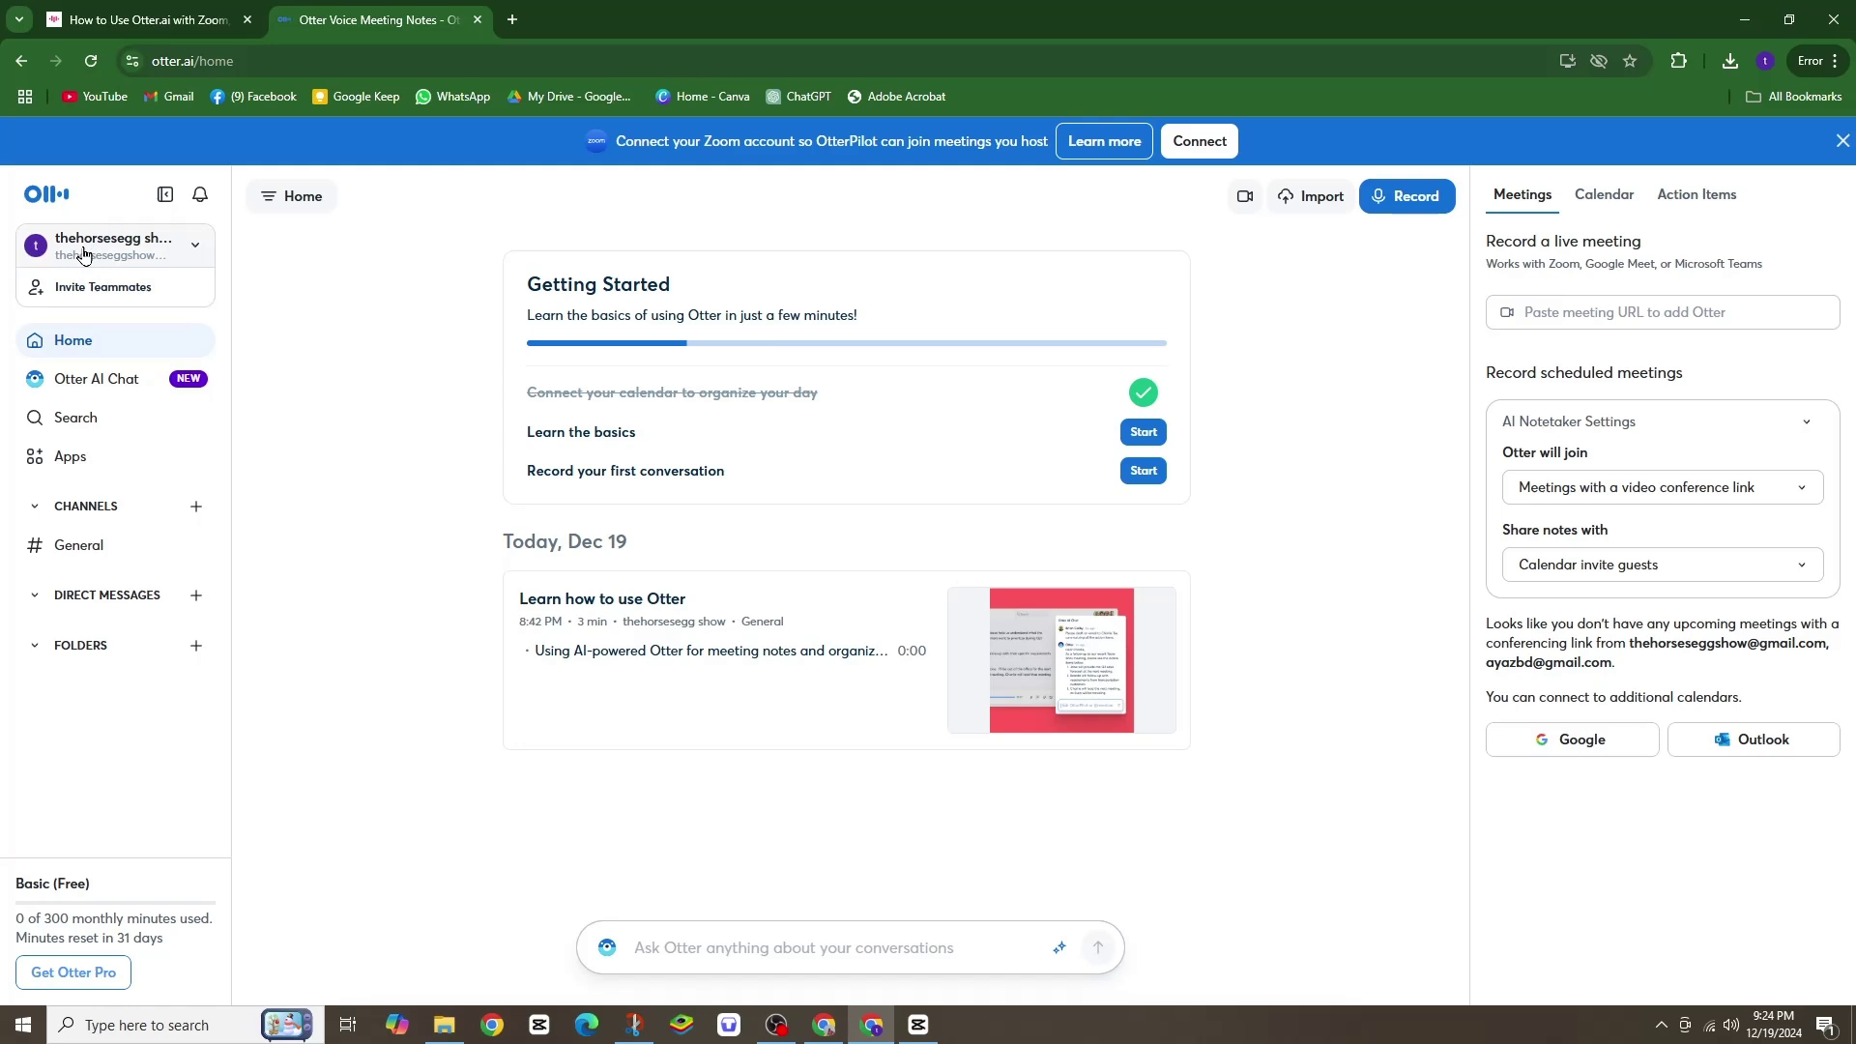
Step: Dismiss the account menu, check Apps shows Google and Microsoft calendars connected, then go to Teams
left_click(189, 250)
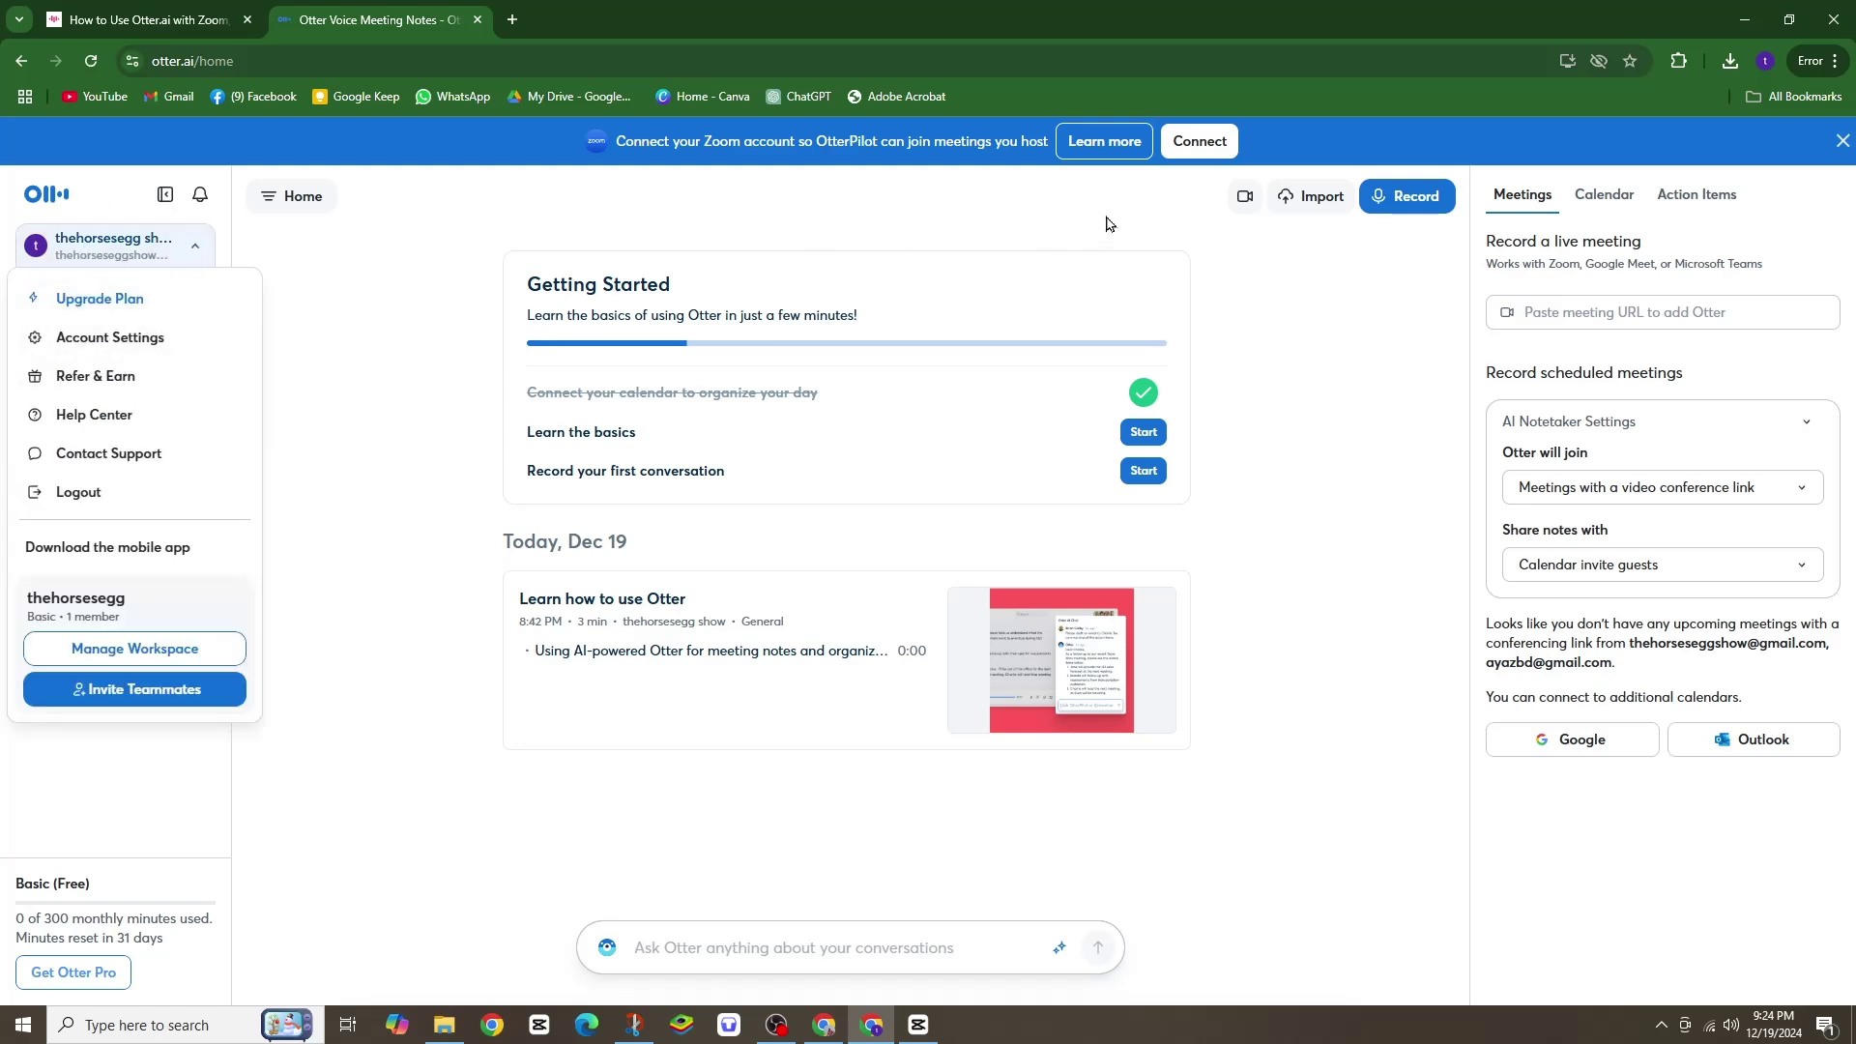
left_click(348, 288)
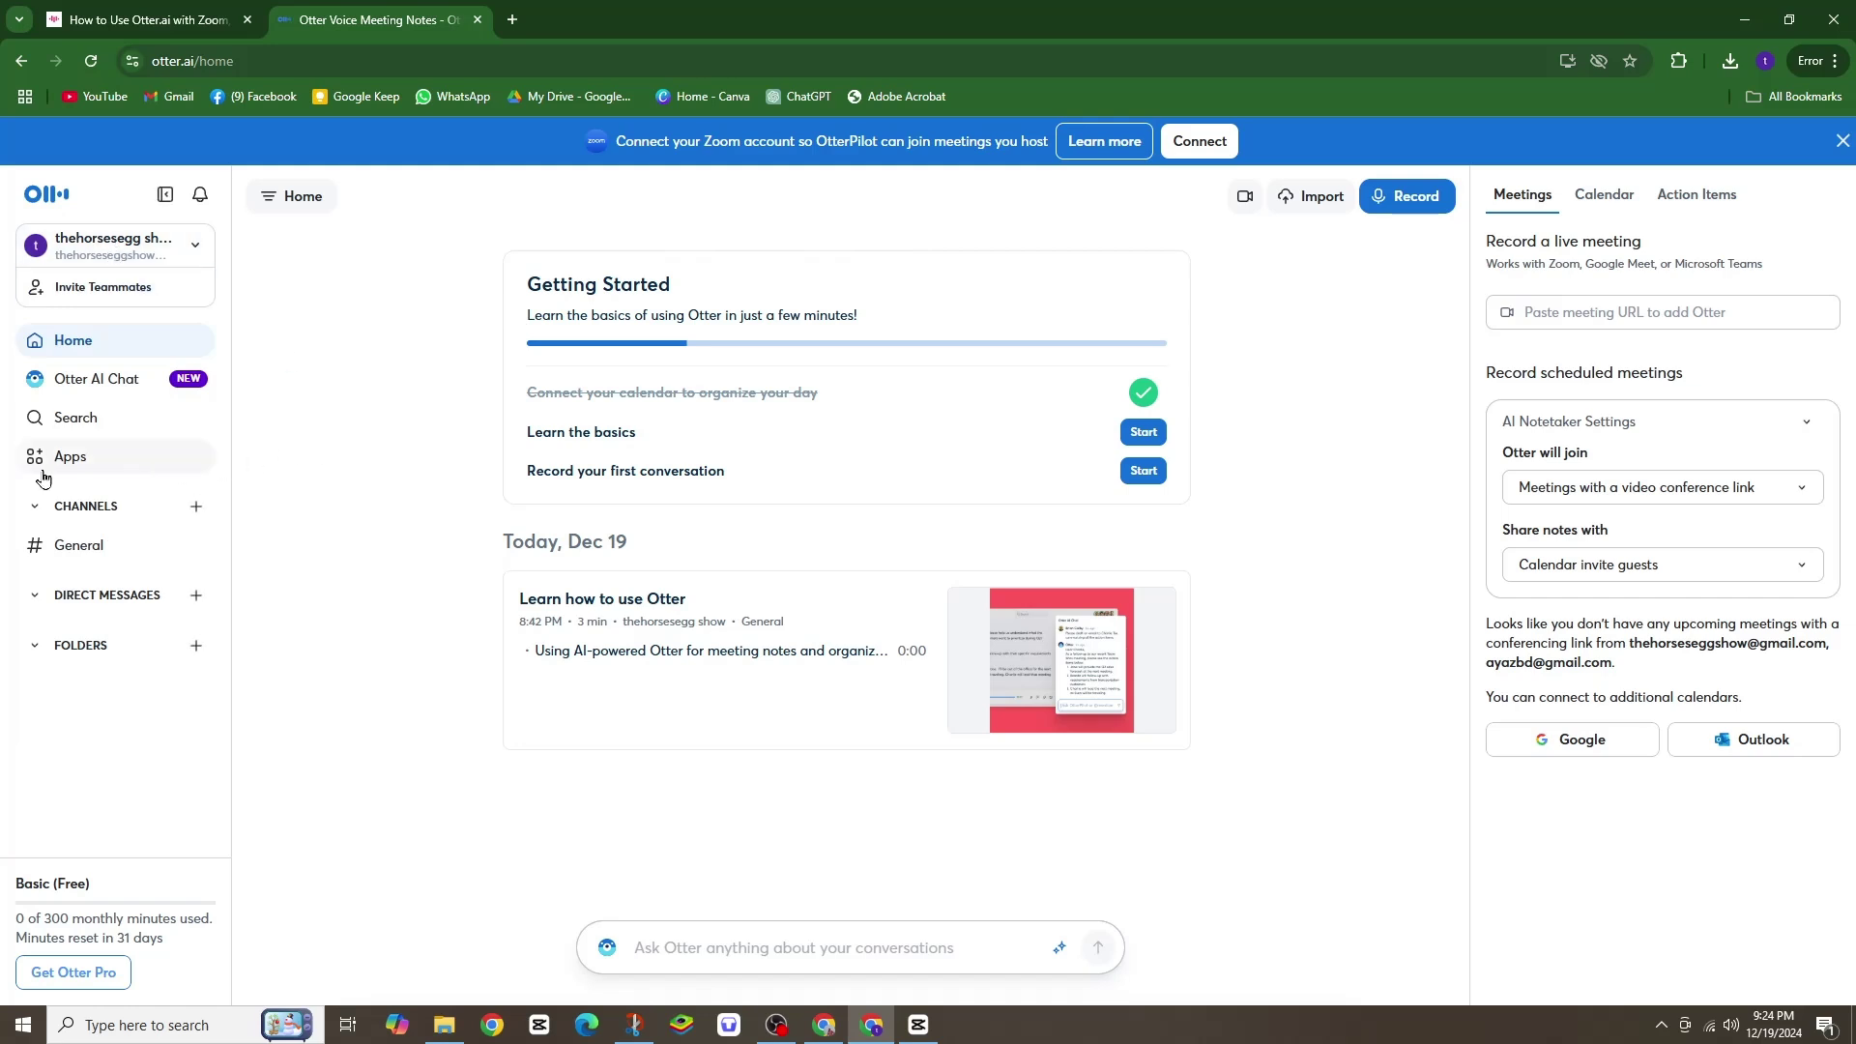
left_click(69, 456)
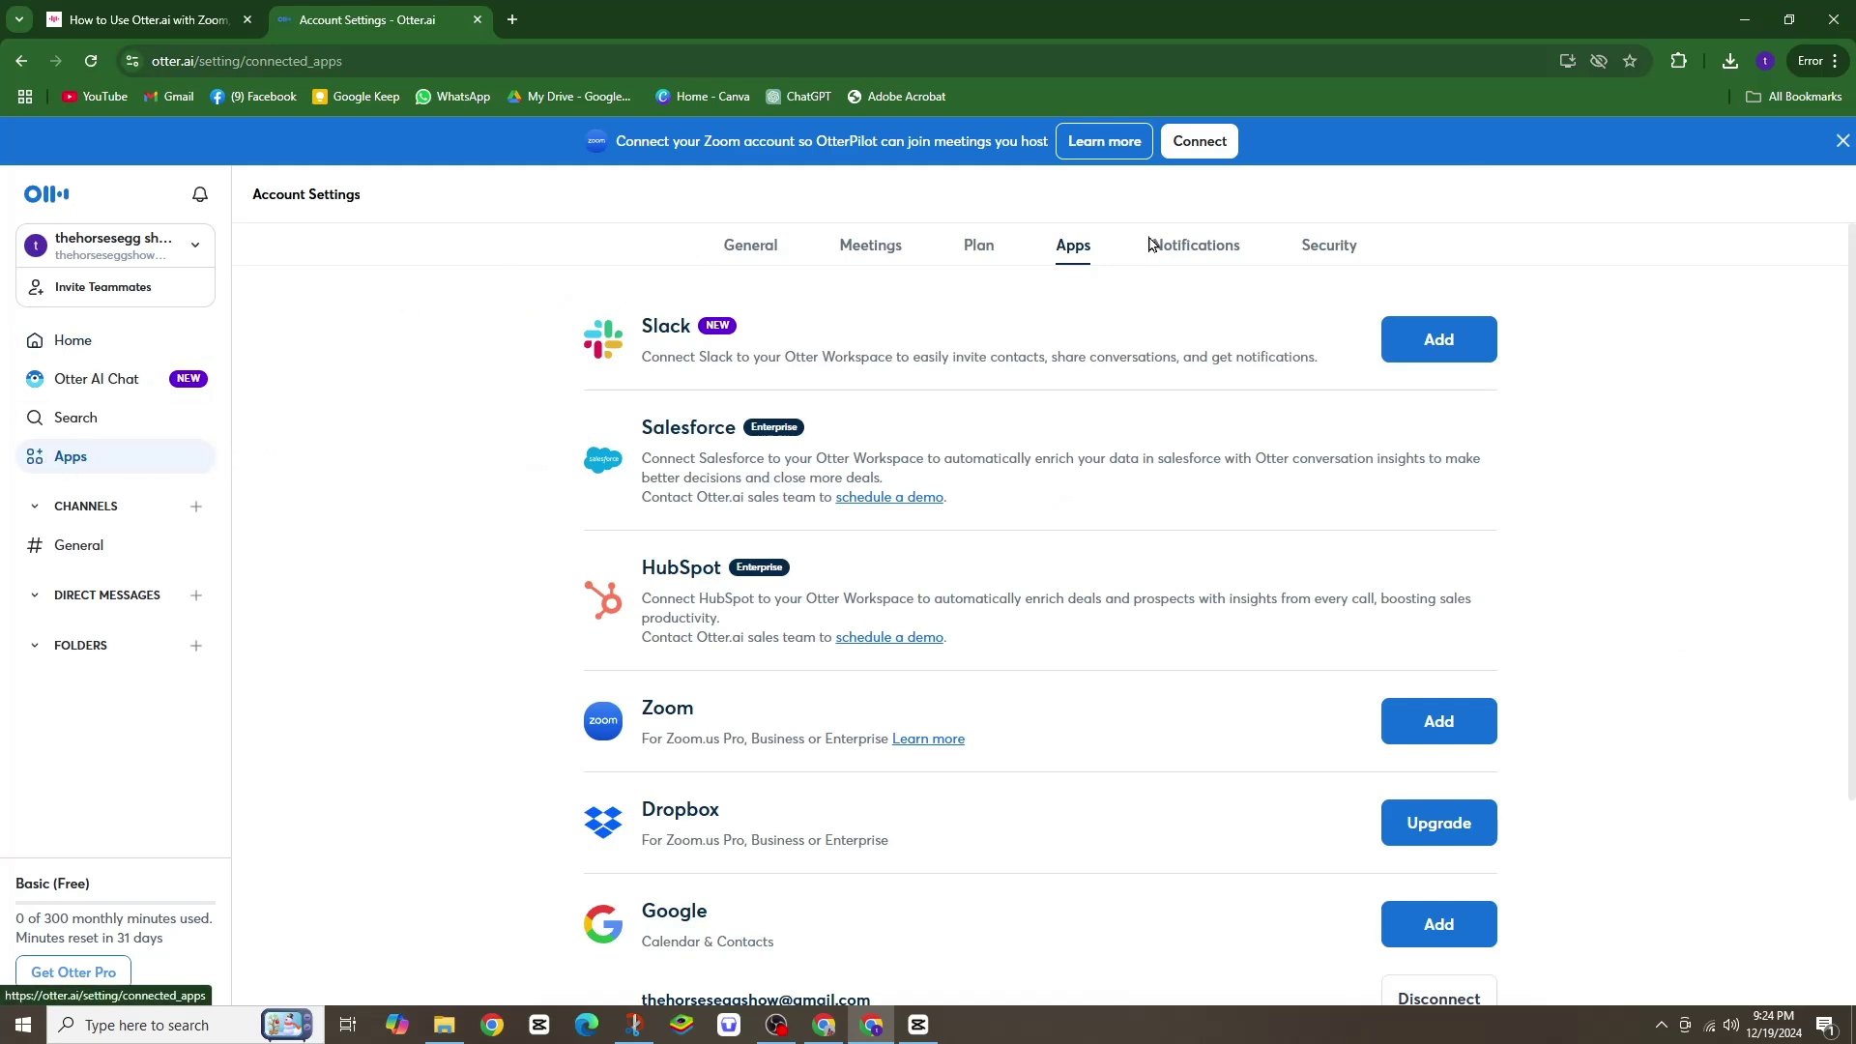
scroll(1393, 395, "down", 3)
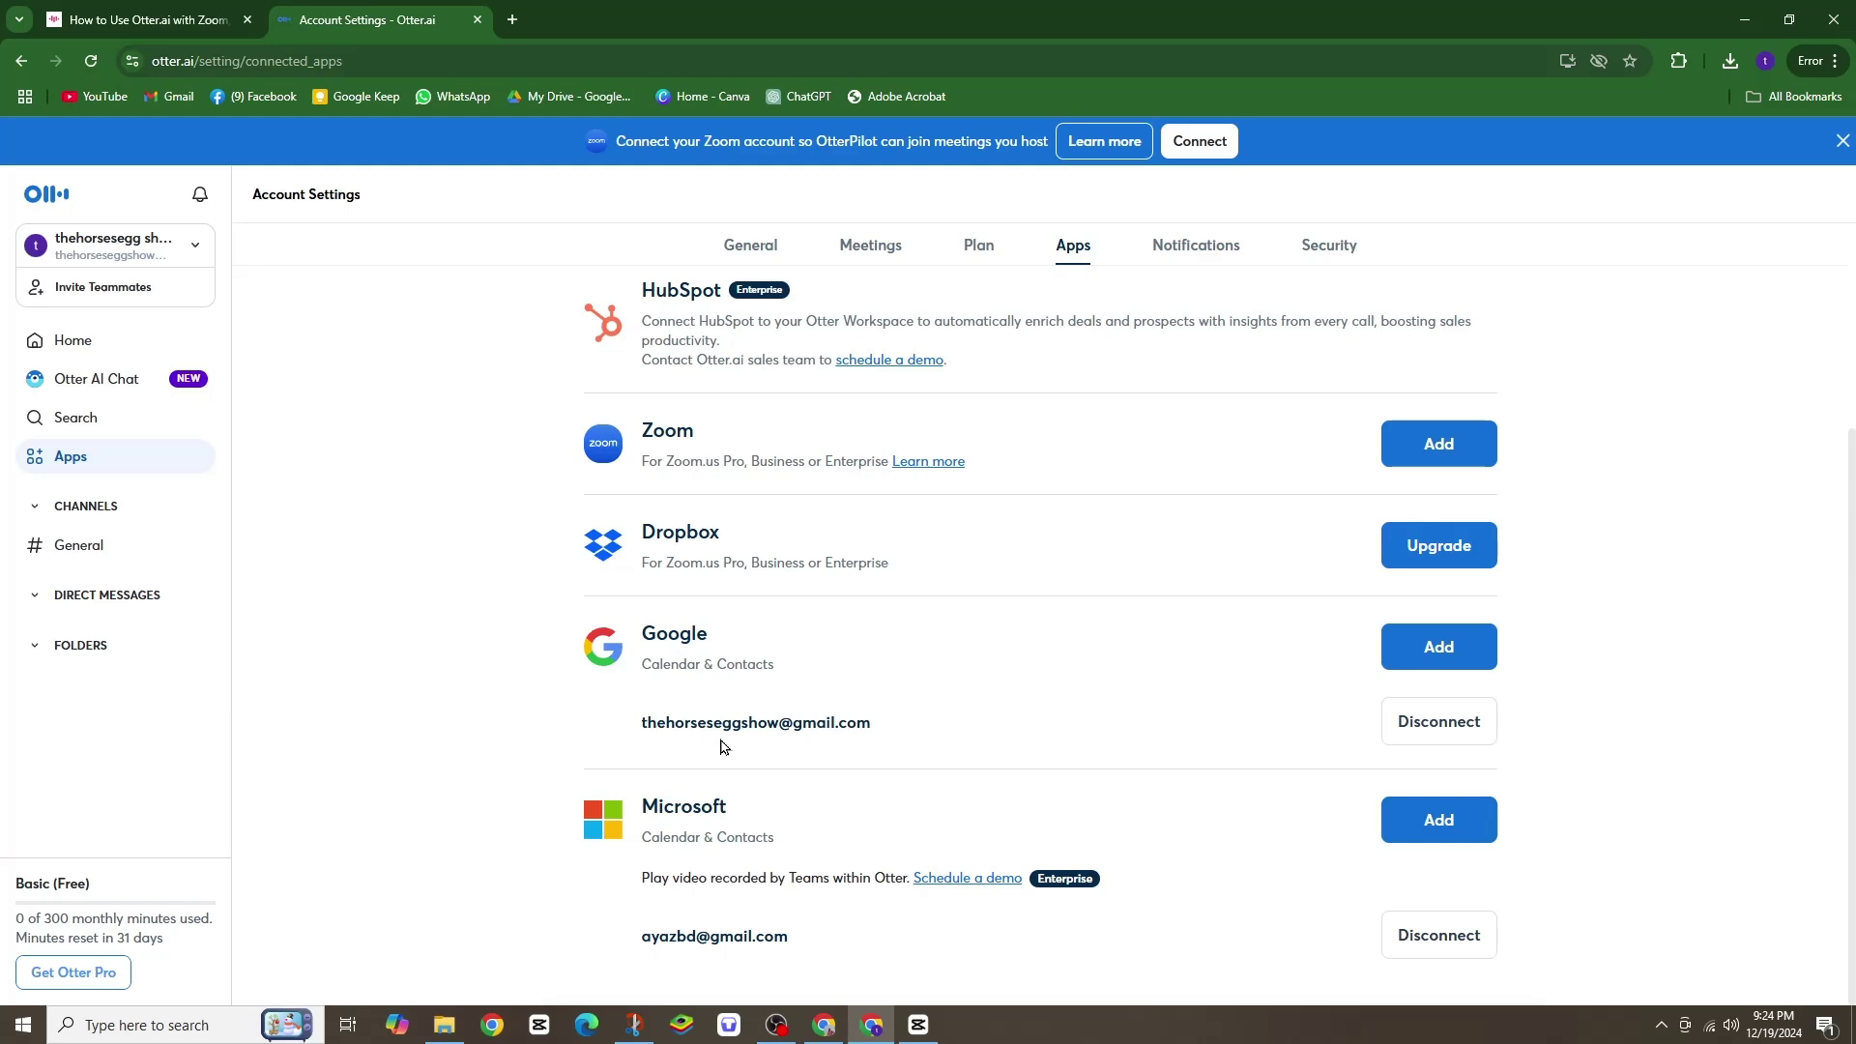
left_click(872, 1025)
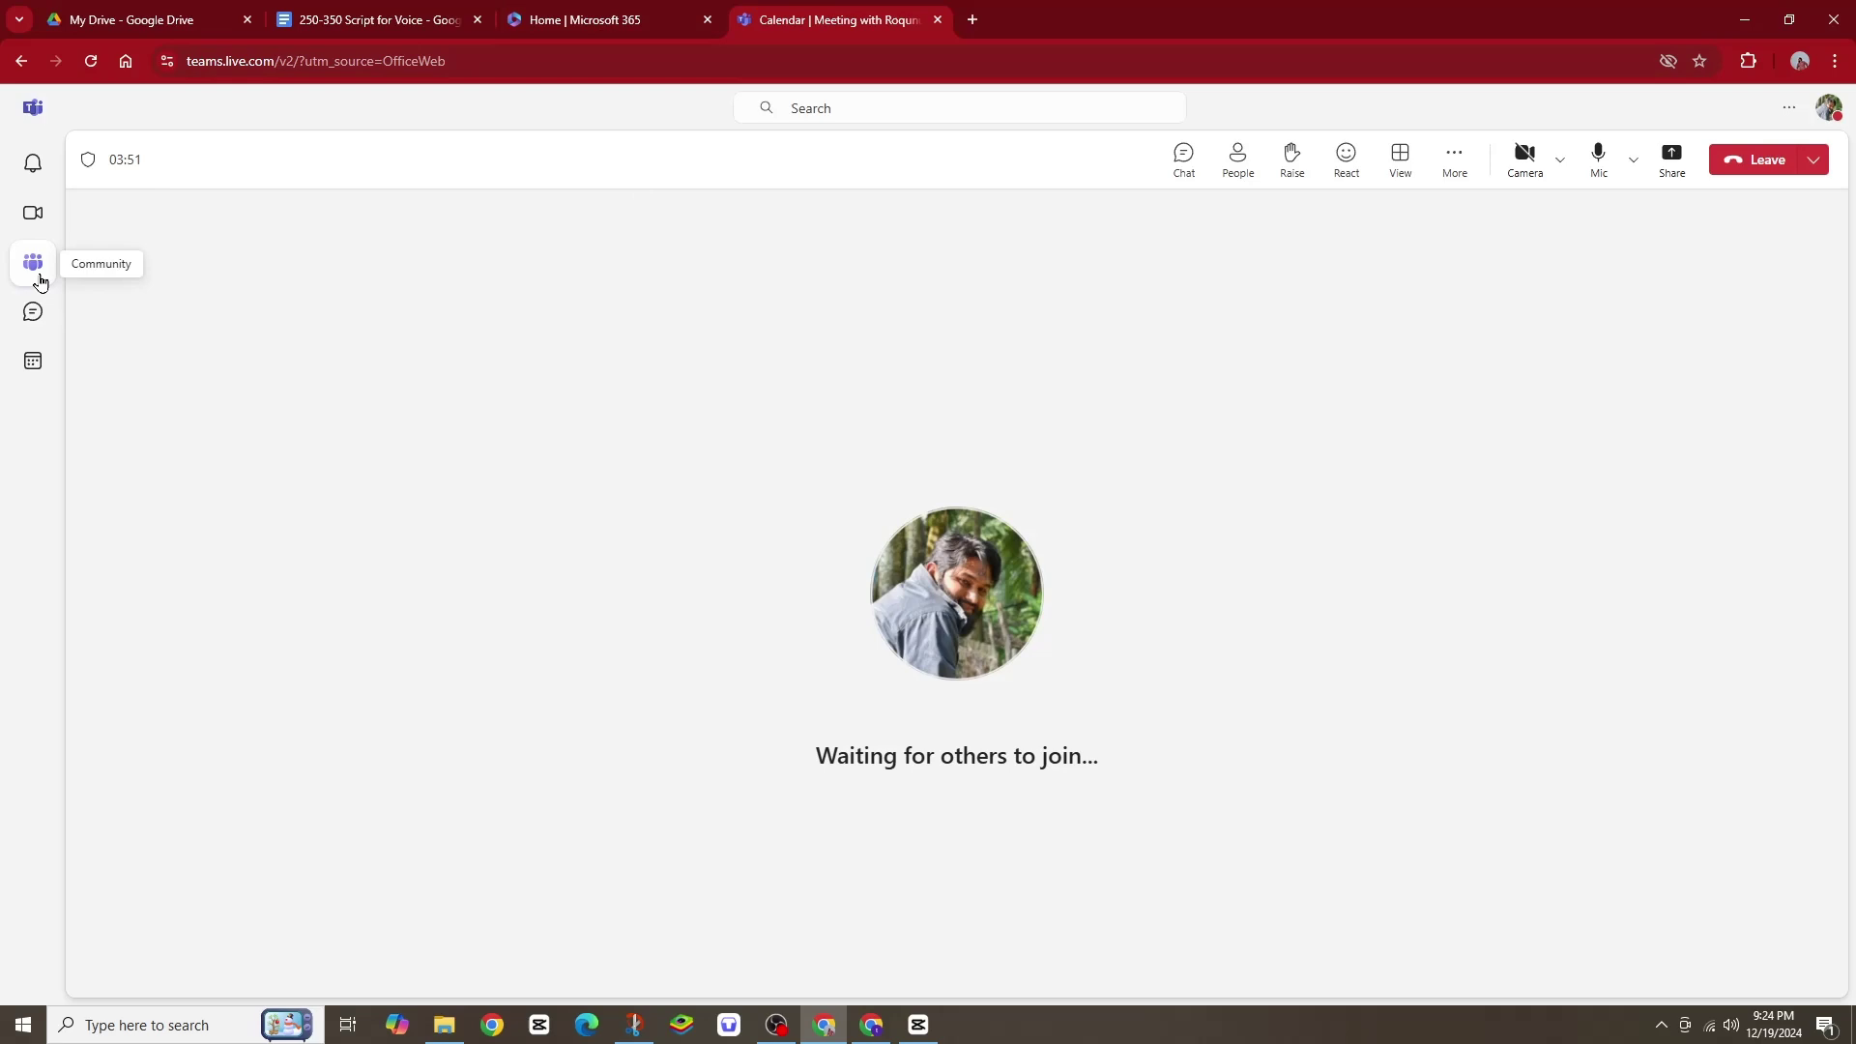
Step: Leave the waiting Teams meeting window and return to Otter.ai's Apps settings page
left_click(872, 1026)
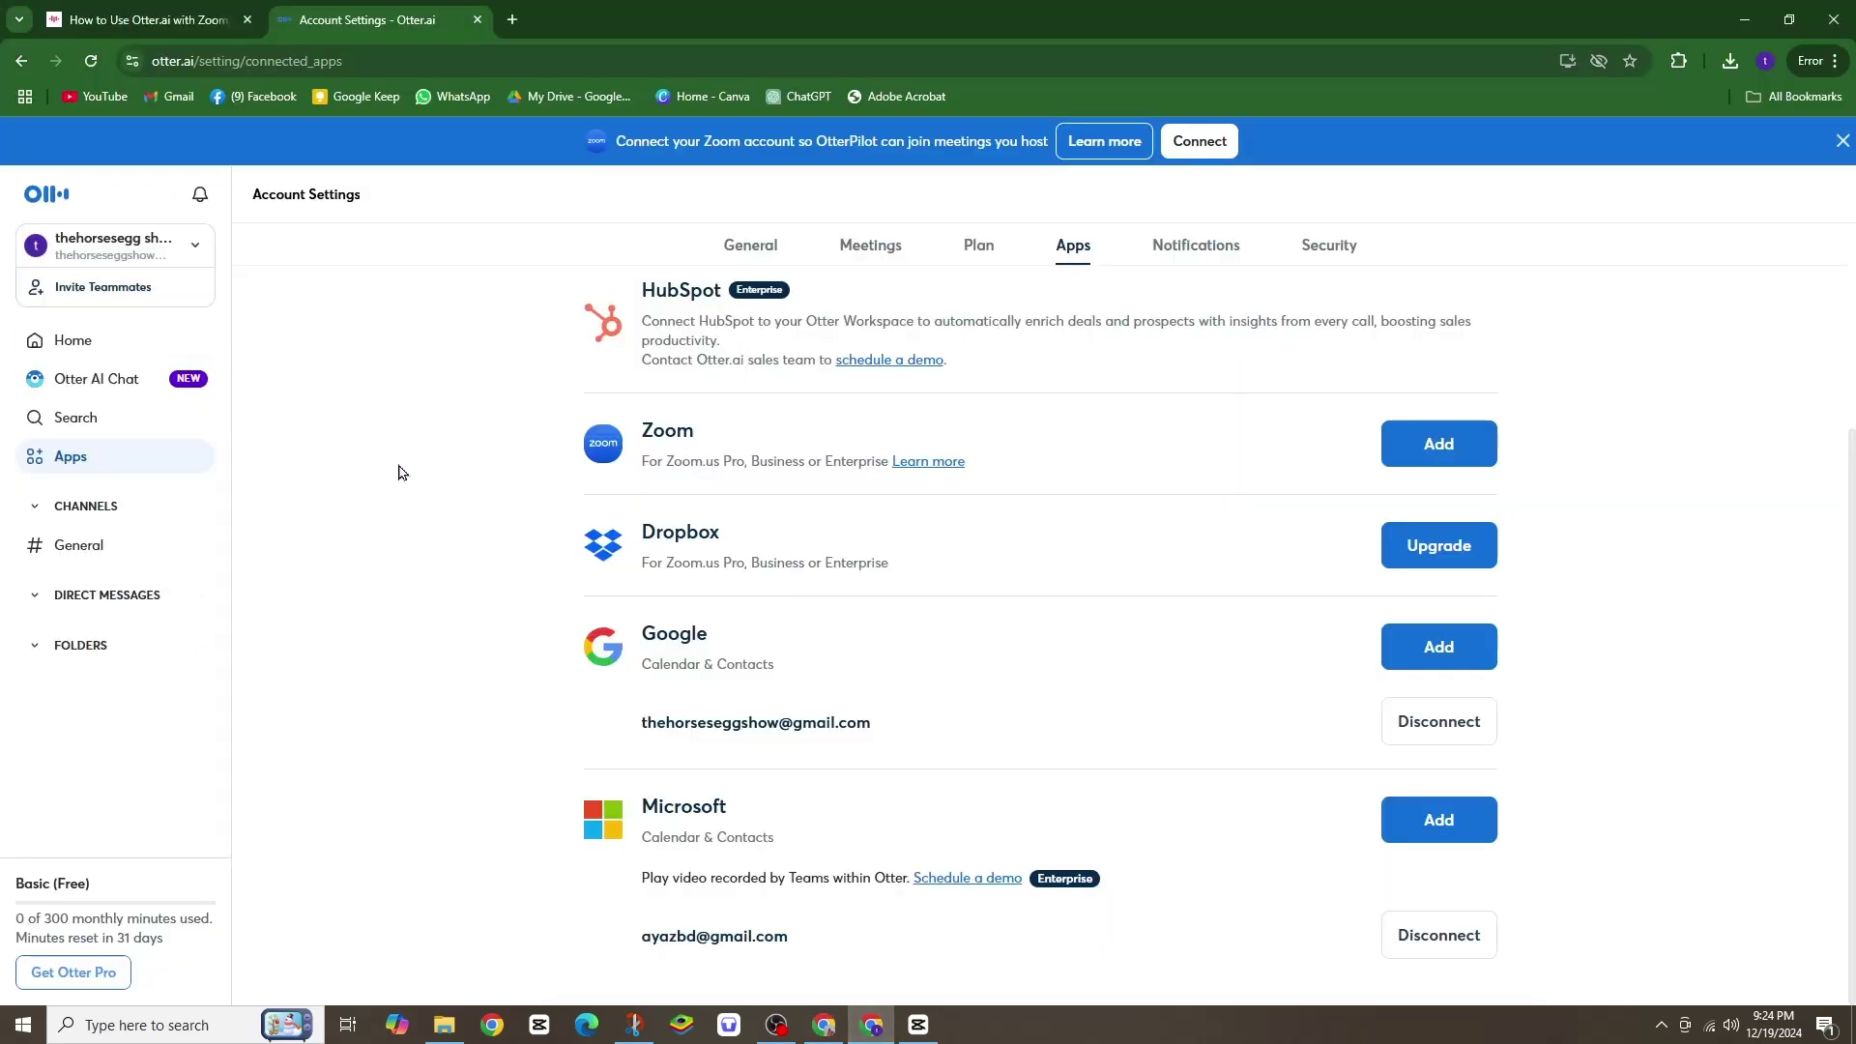
Step: Open the ScreenApp Otter.ai guide and highlight the sentence about OtterPilot joining automatically
left_click(162, 19)
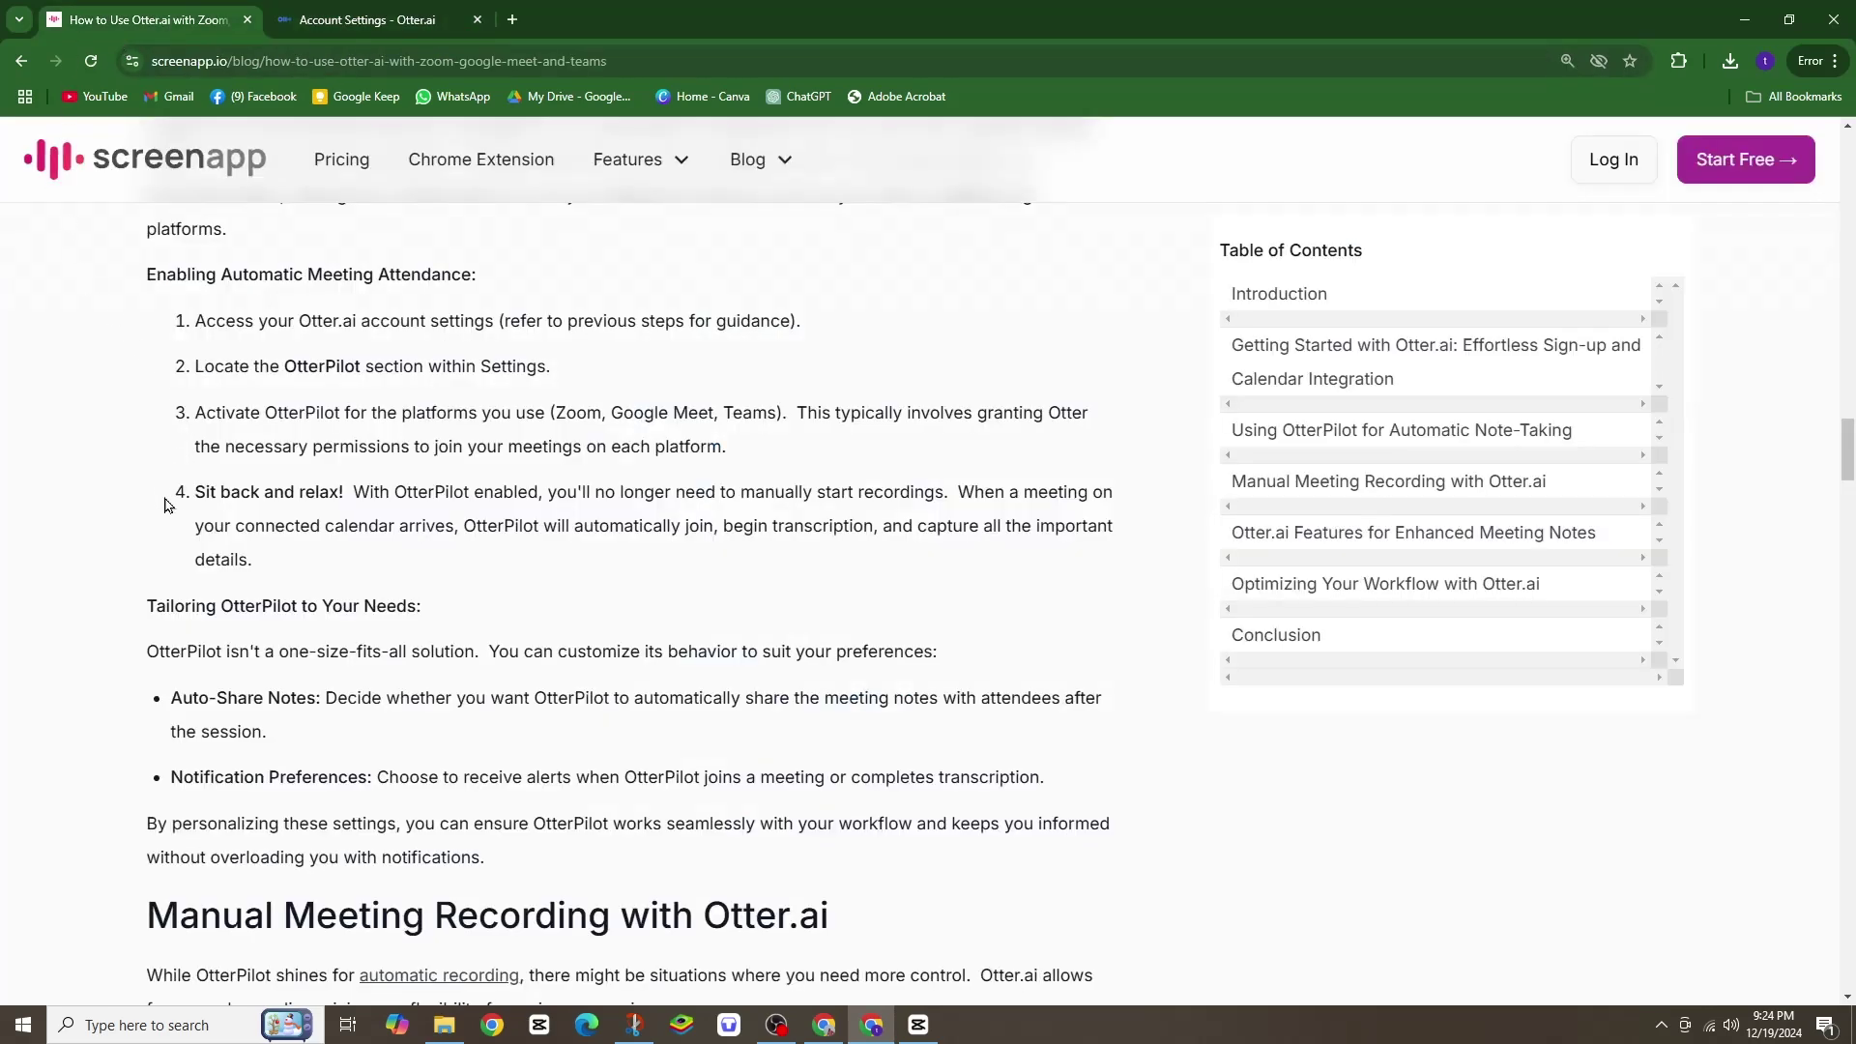
mouse_move(353, 495)
left_mouse_down()
mouse_move(1112, 525)
mouse_move(1125, 566)
left_mouse_up()
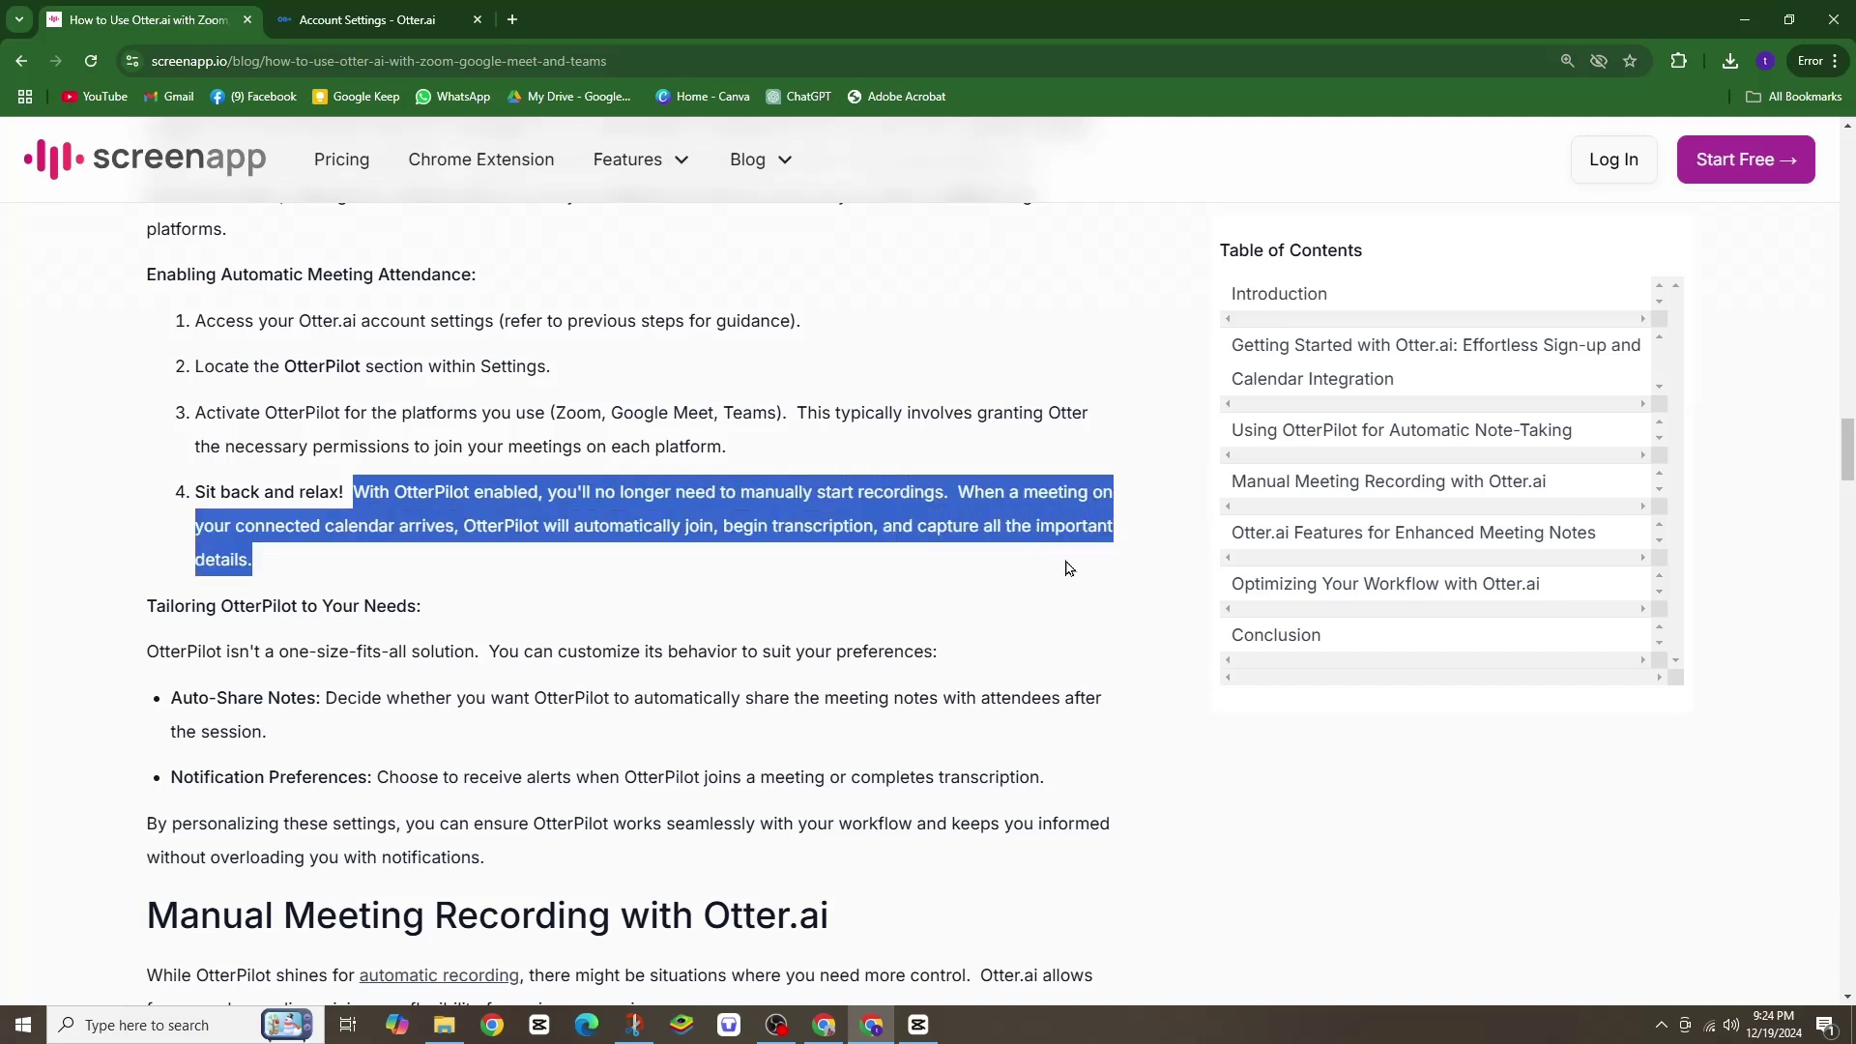
left_click(698, 594)
scroll(678, 590, "down", 1)
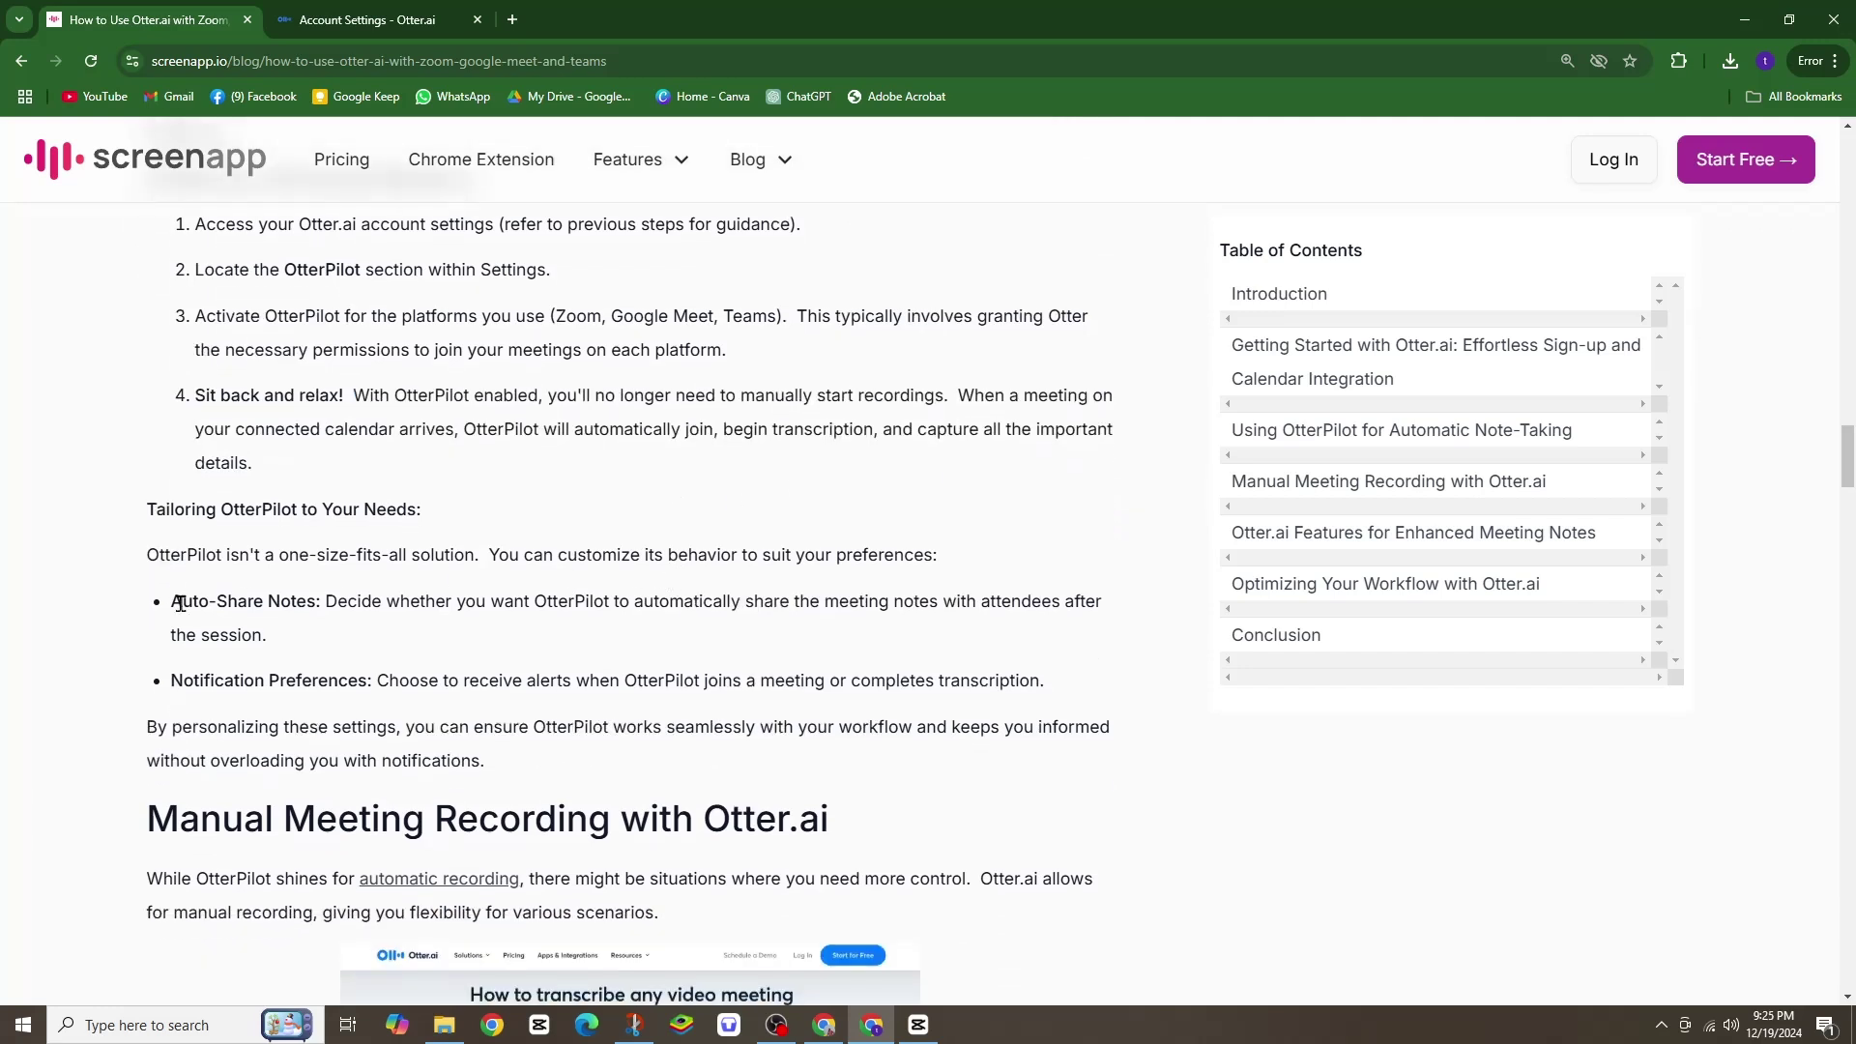
Step: Highlight the Auto-Share Notes bullet and the notification preferences description in turn
left_click_drag(171, 601, 1118, 628)
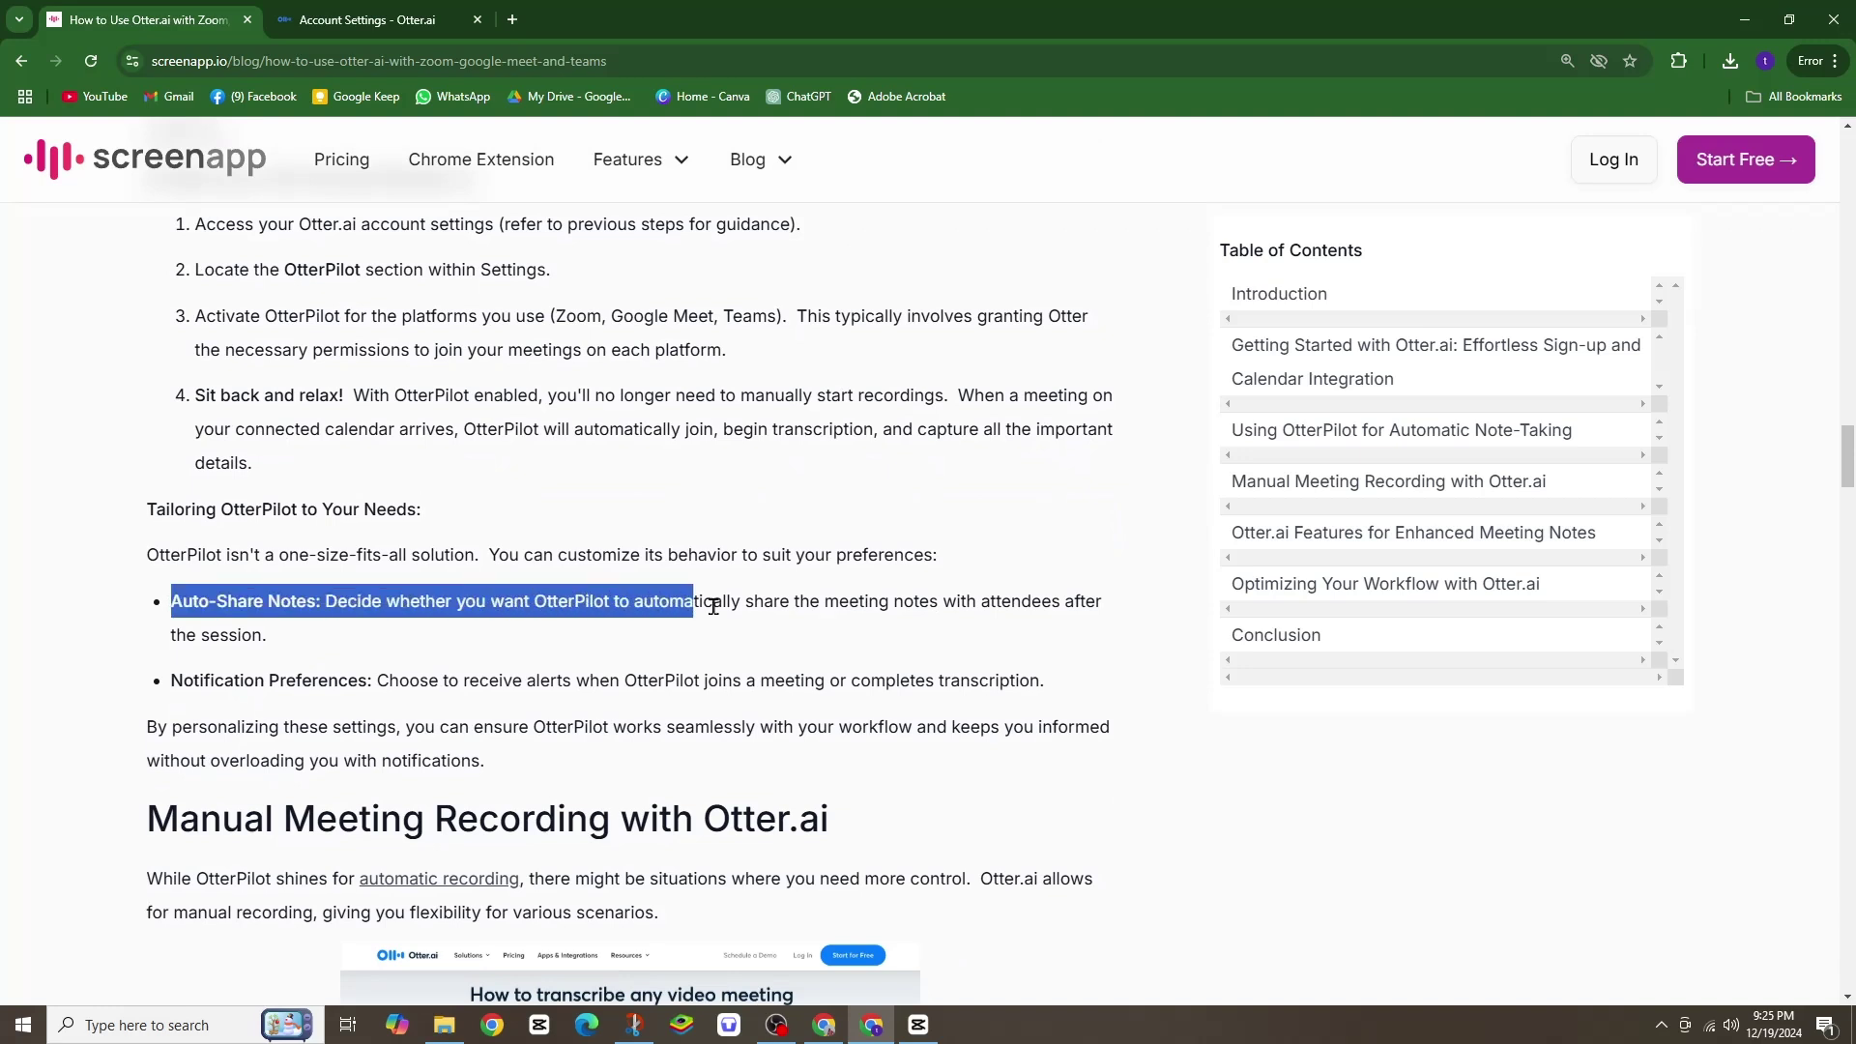
left_click(477, 657)
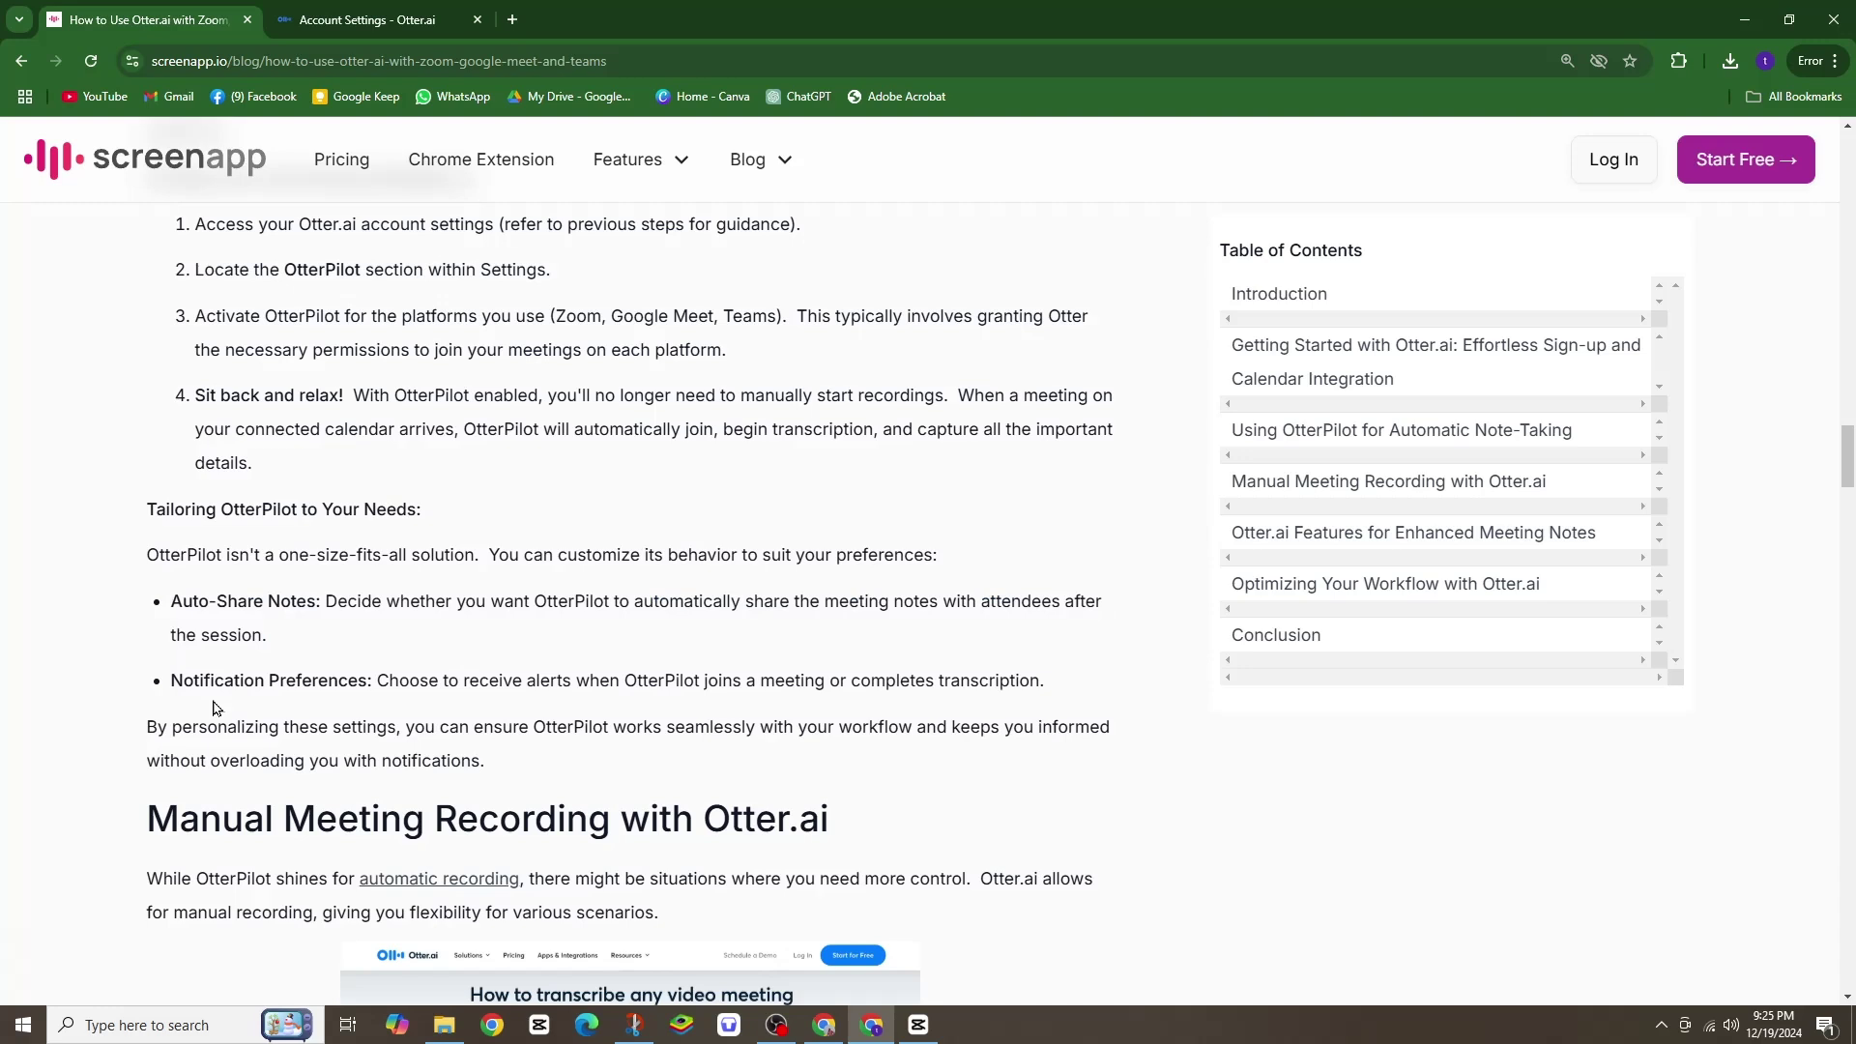
left_click_drag(378, 681, 1059, 694)
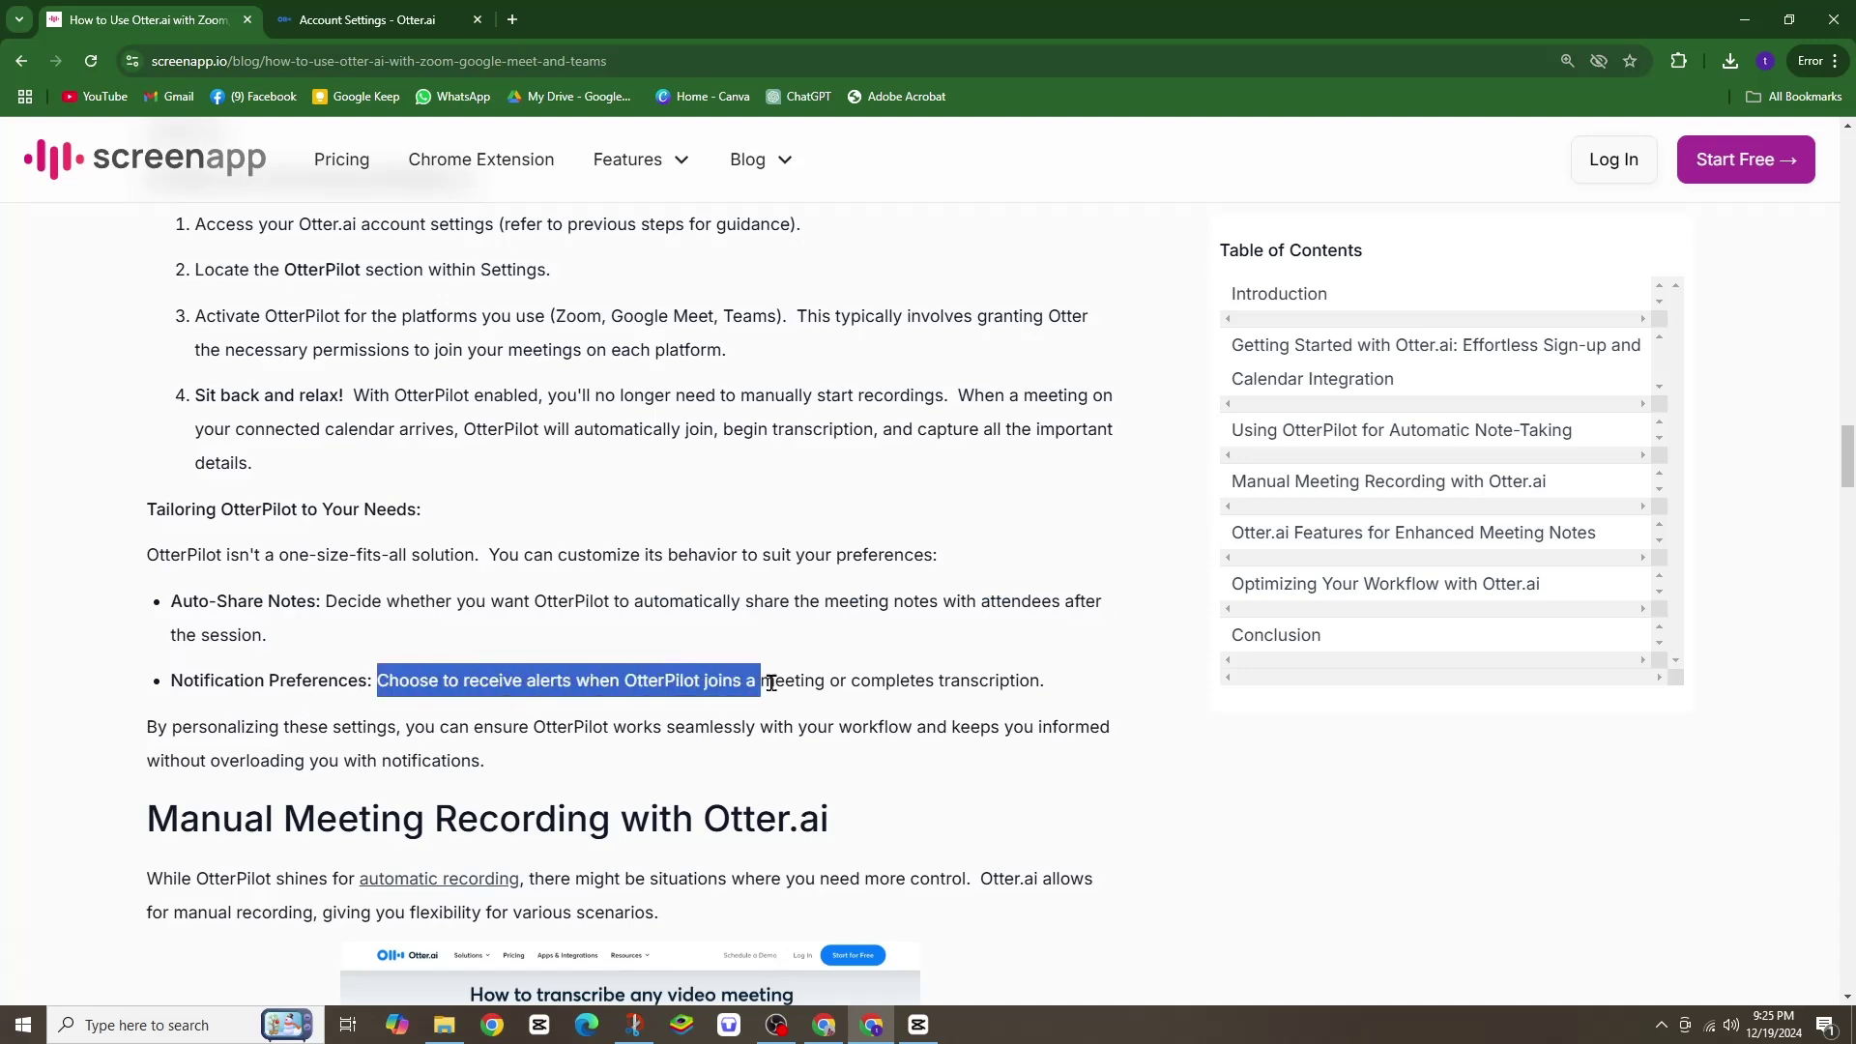
left_click(1066, 681)
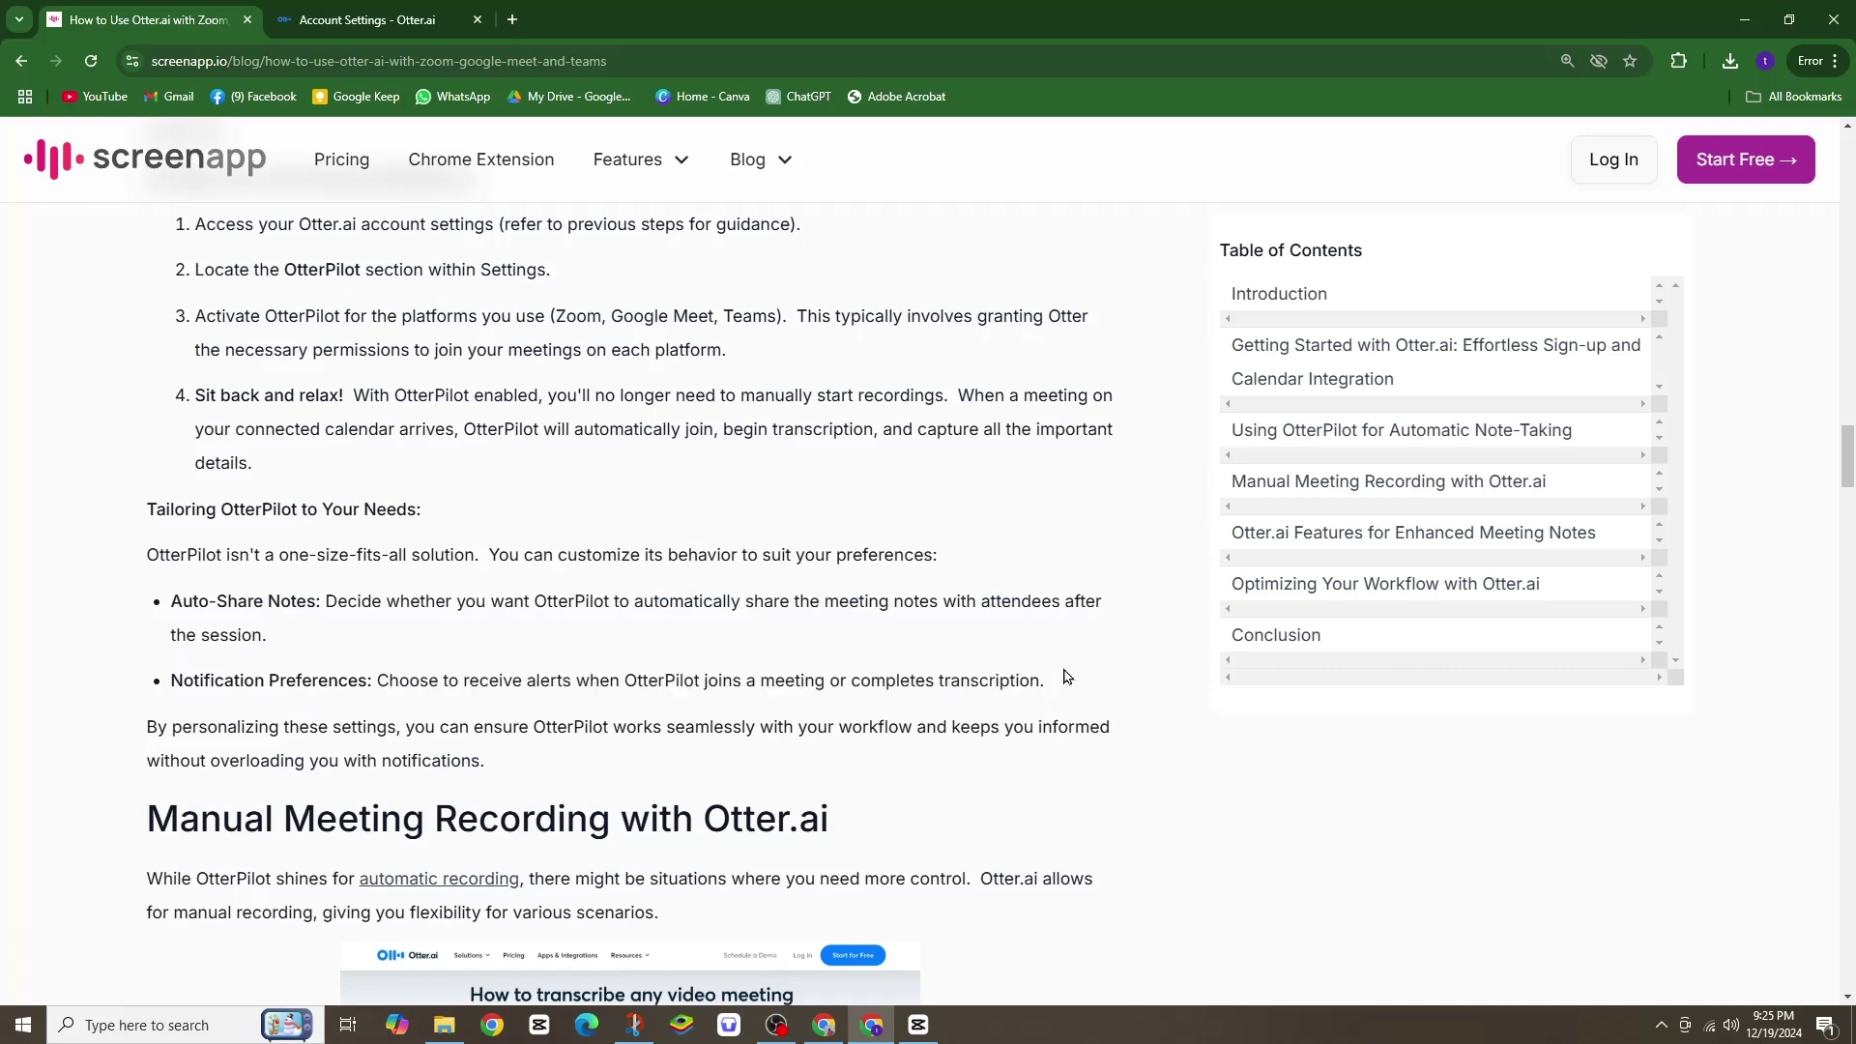
scroll(1066, 677, "down", 3)
scroll(1066, 677, "down", 2)
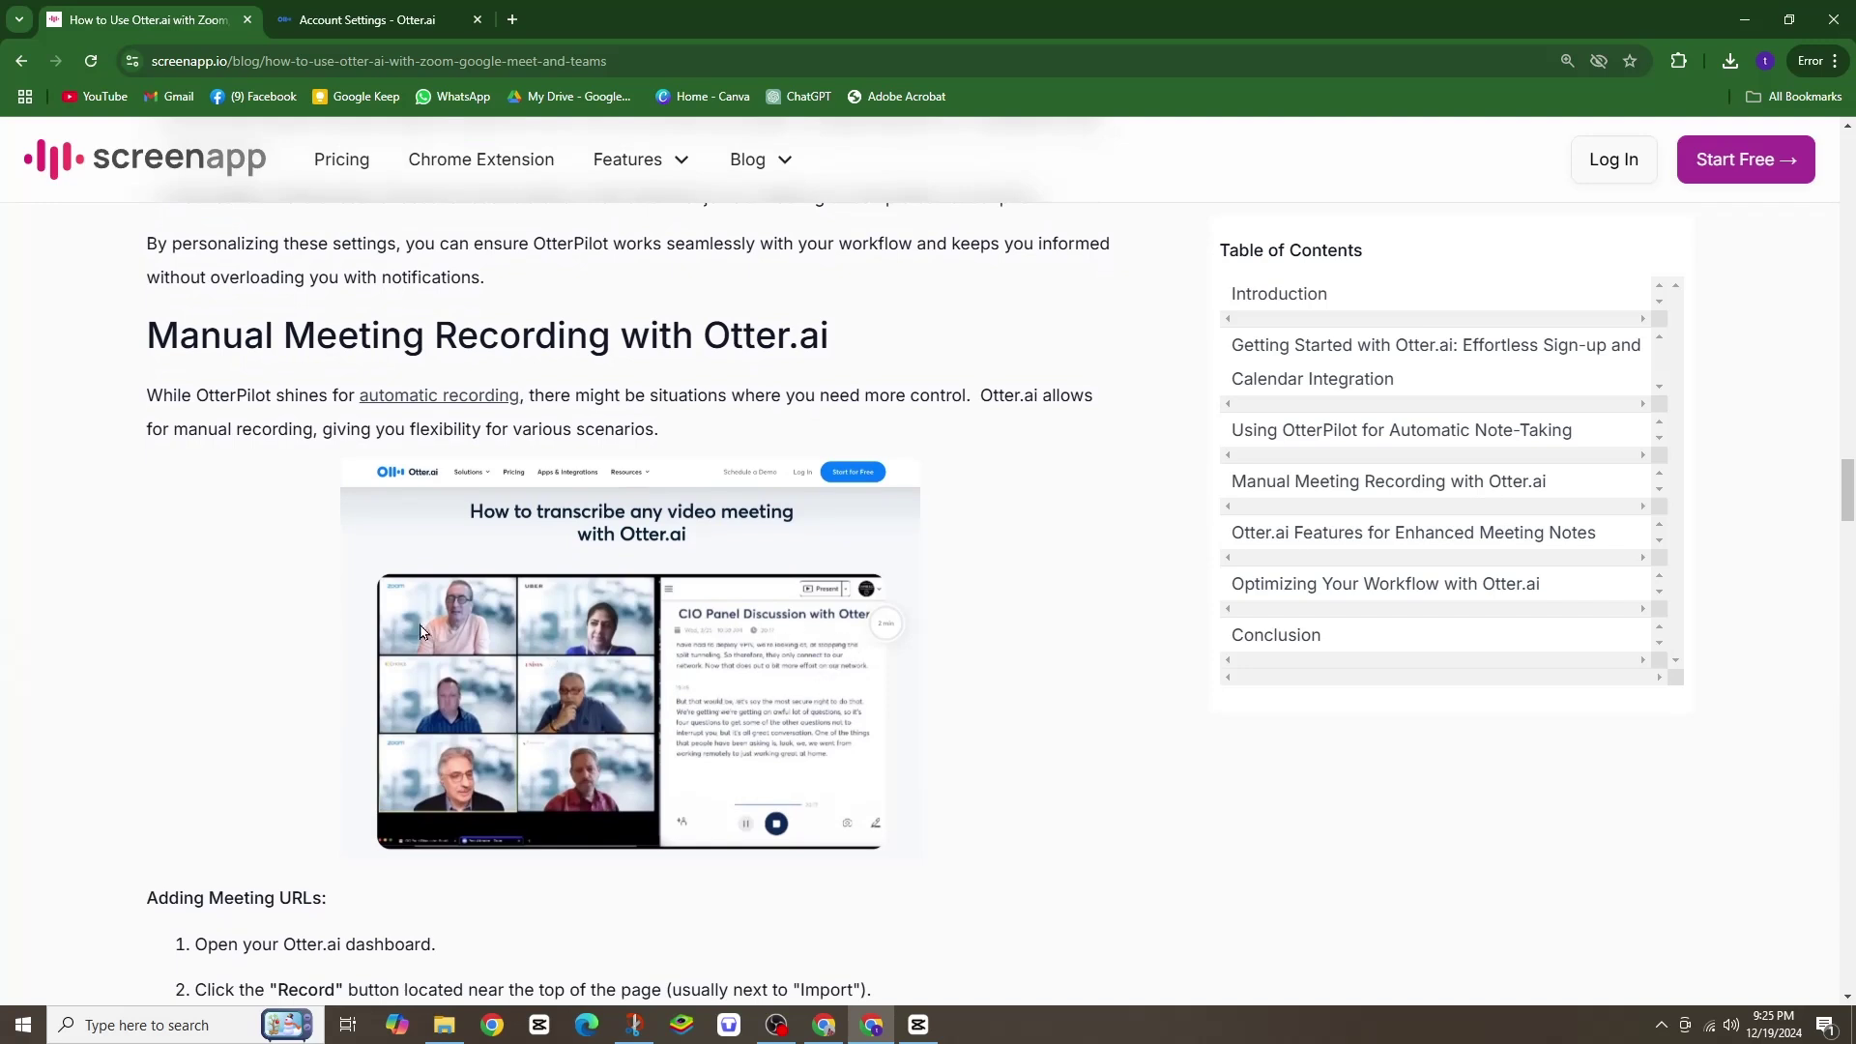
scroll(784, 693, "down", 1)
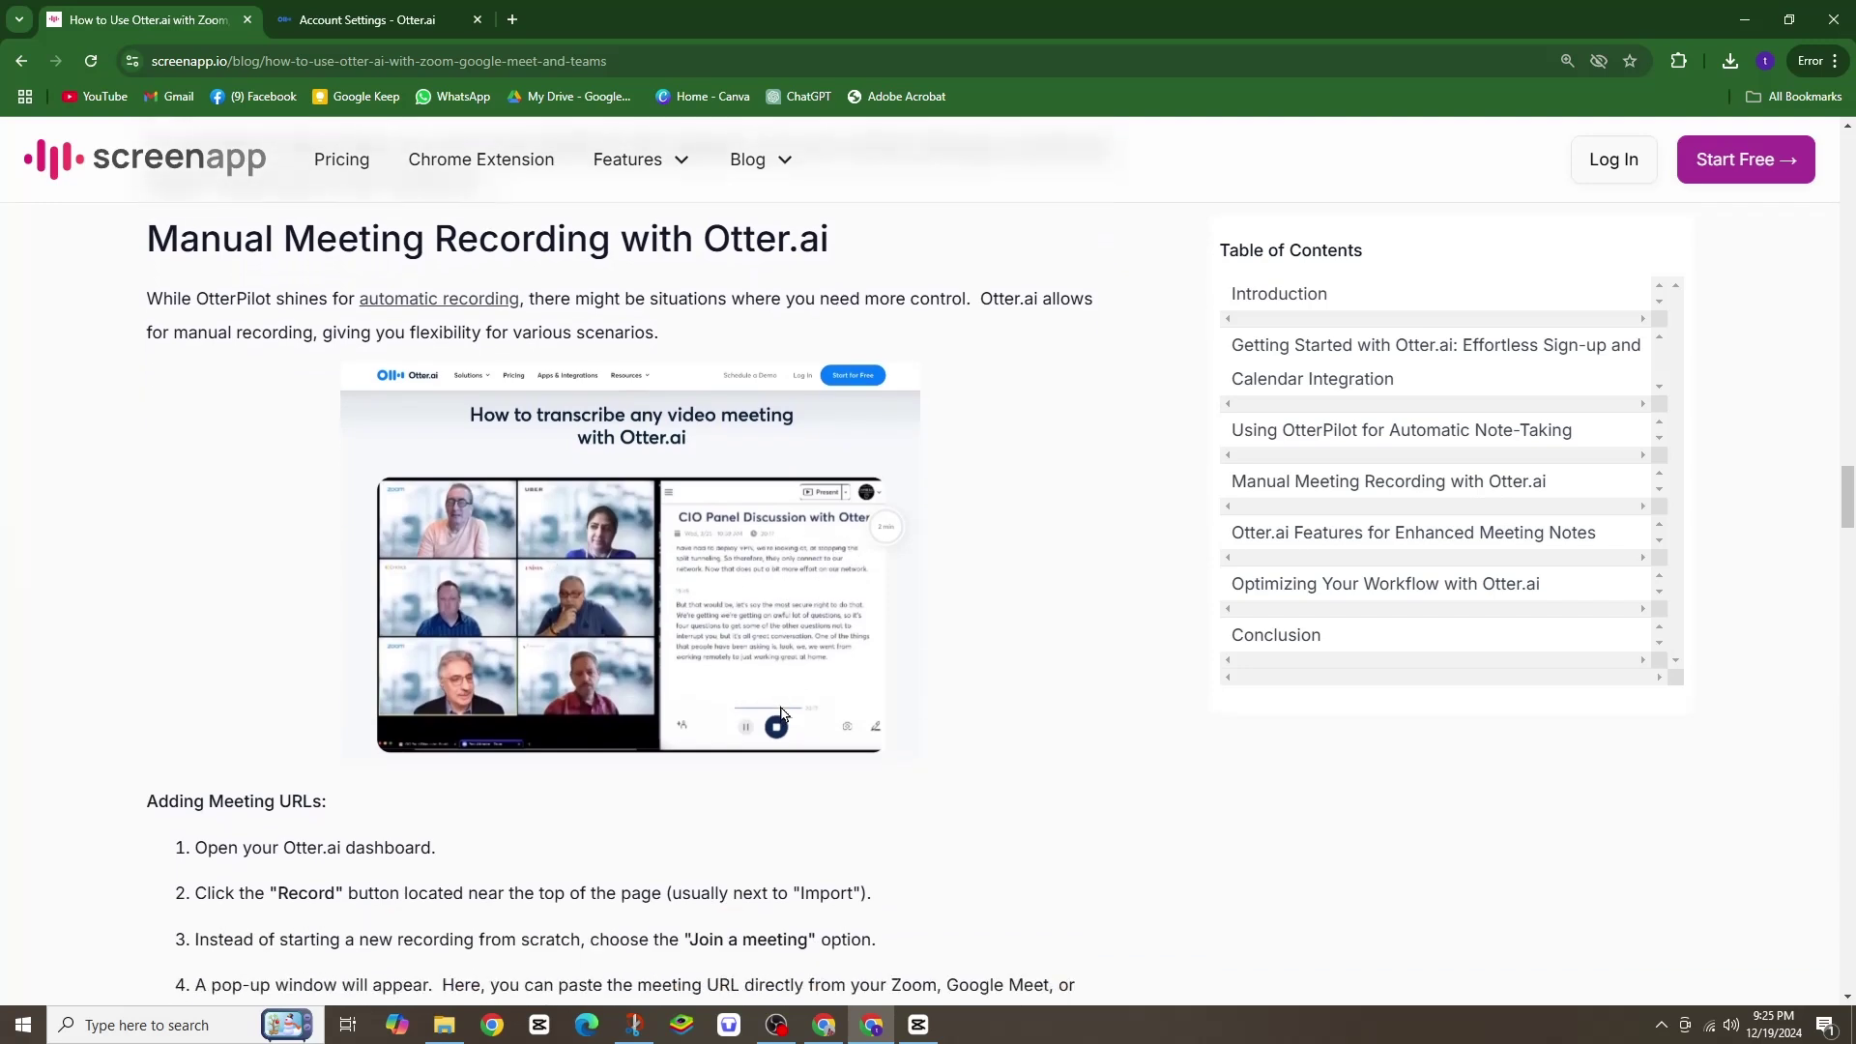
scroll(783, 694, "down", 1)
scroll(783, 693, "down", 1)
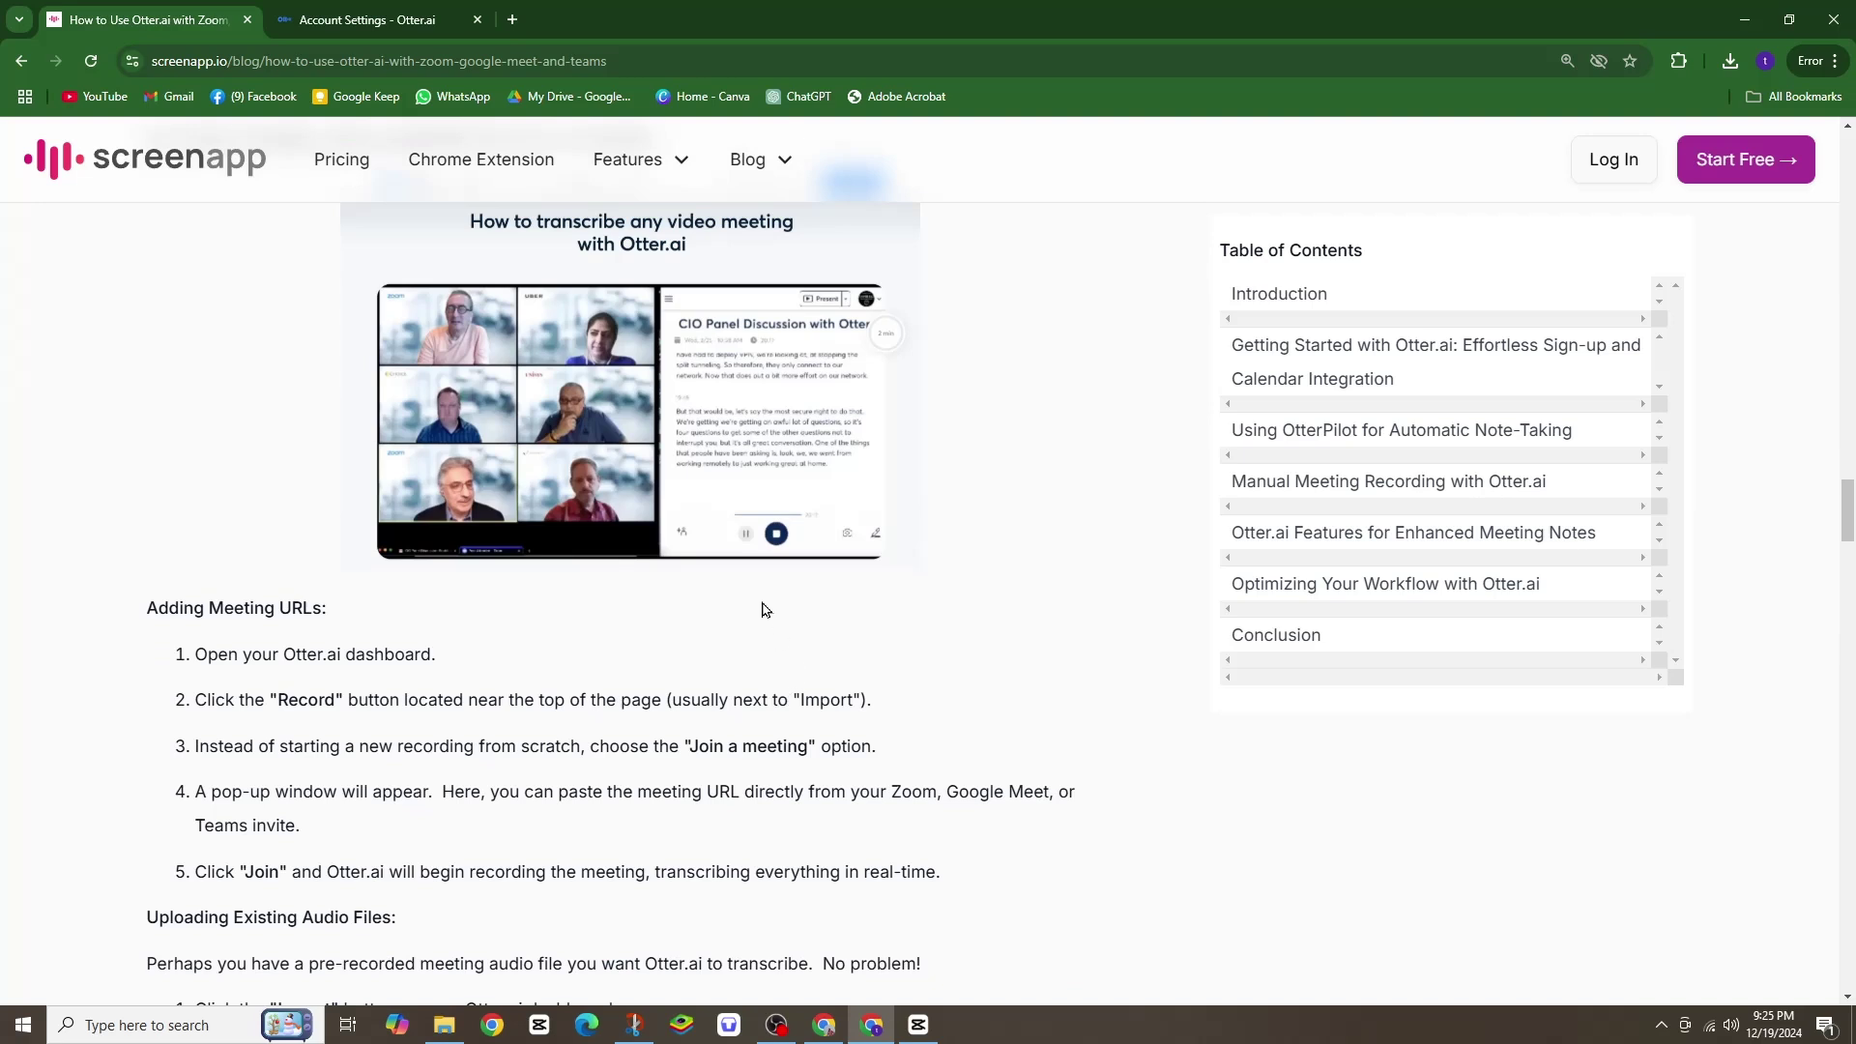
scroll(762, 609, "down", 1)
scroll(762, 609, "down", 1)
scroll(761, 610, "down", 1)
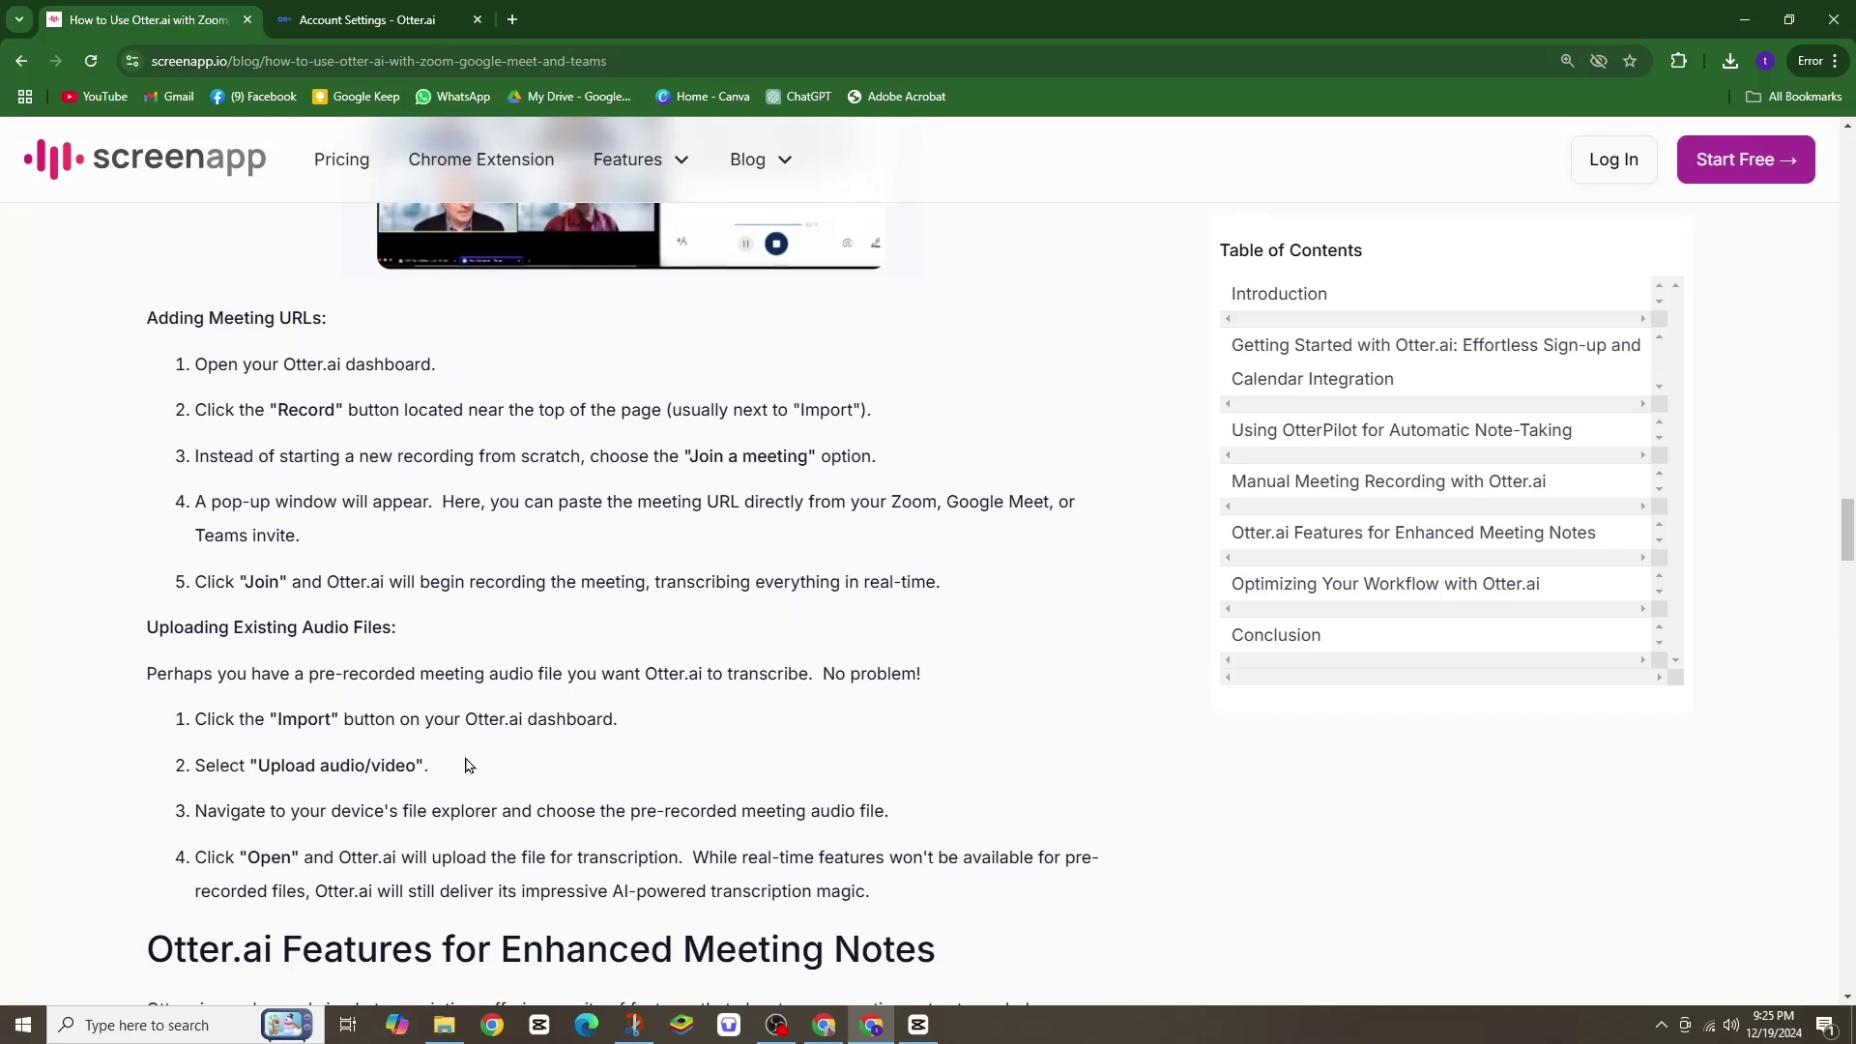
scroll(722, 779, "down", 1)
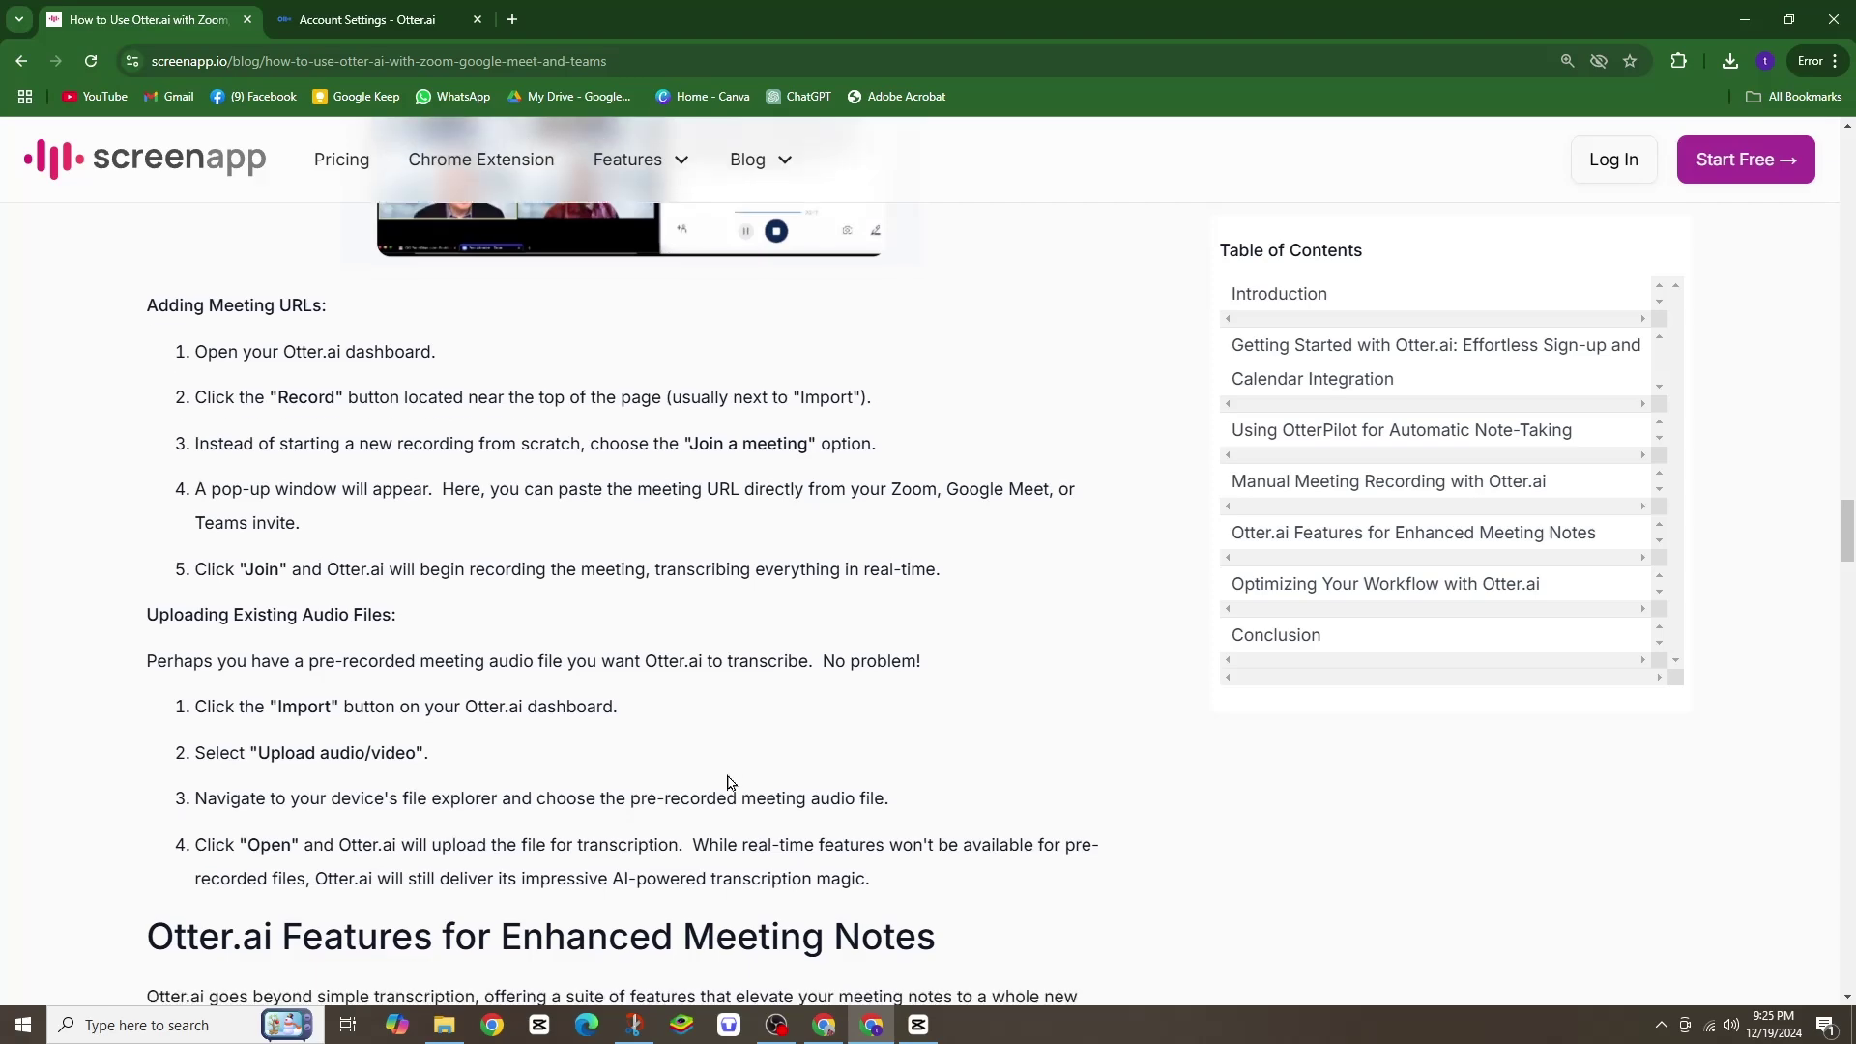
scroll(722, 778, "down", 1)
scroll(722, 779, "down", 1)
scroll(722, 779, "down", 1)
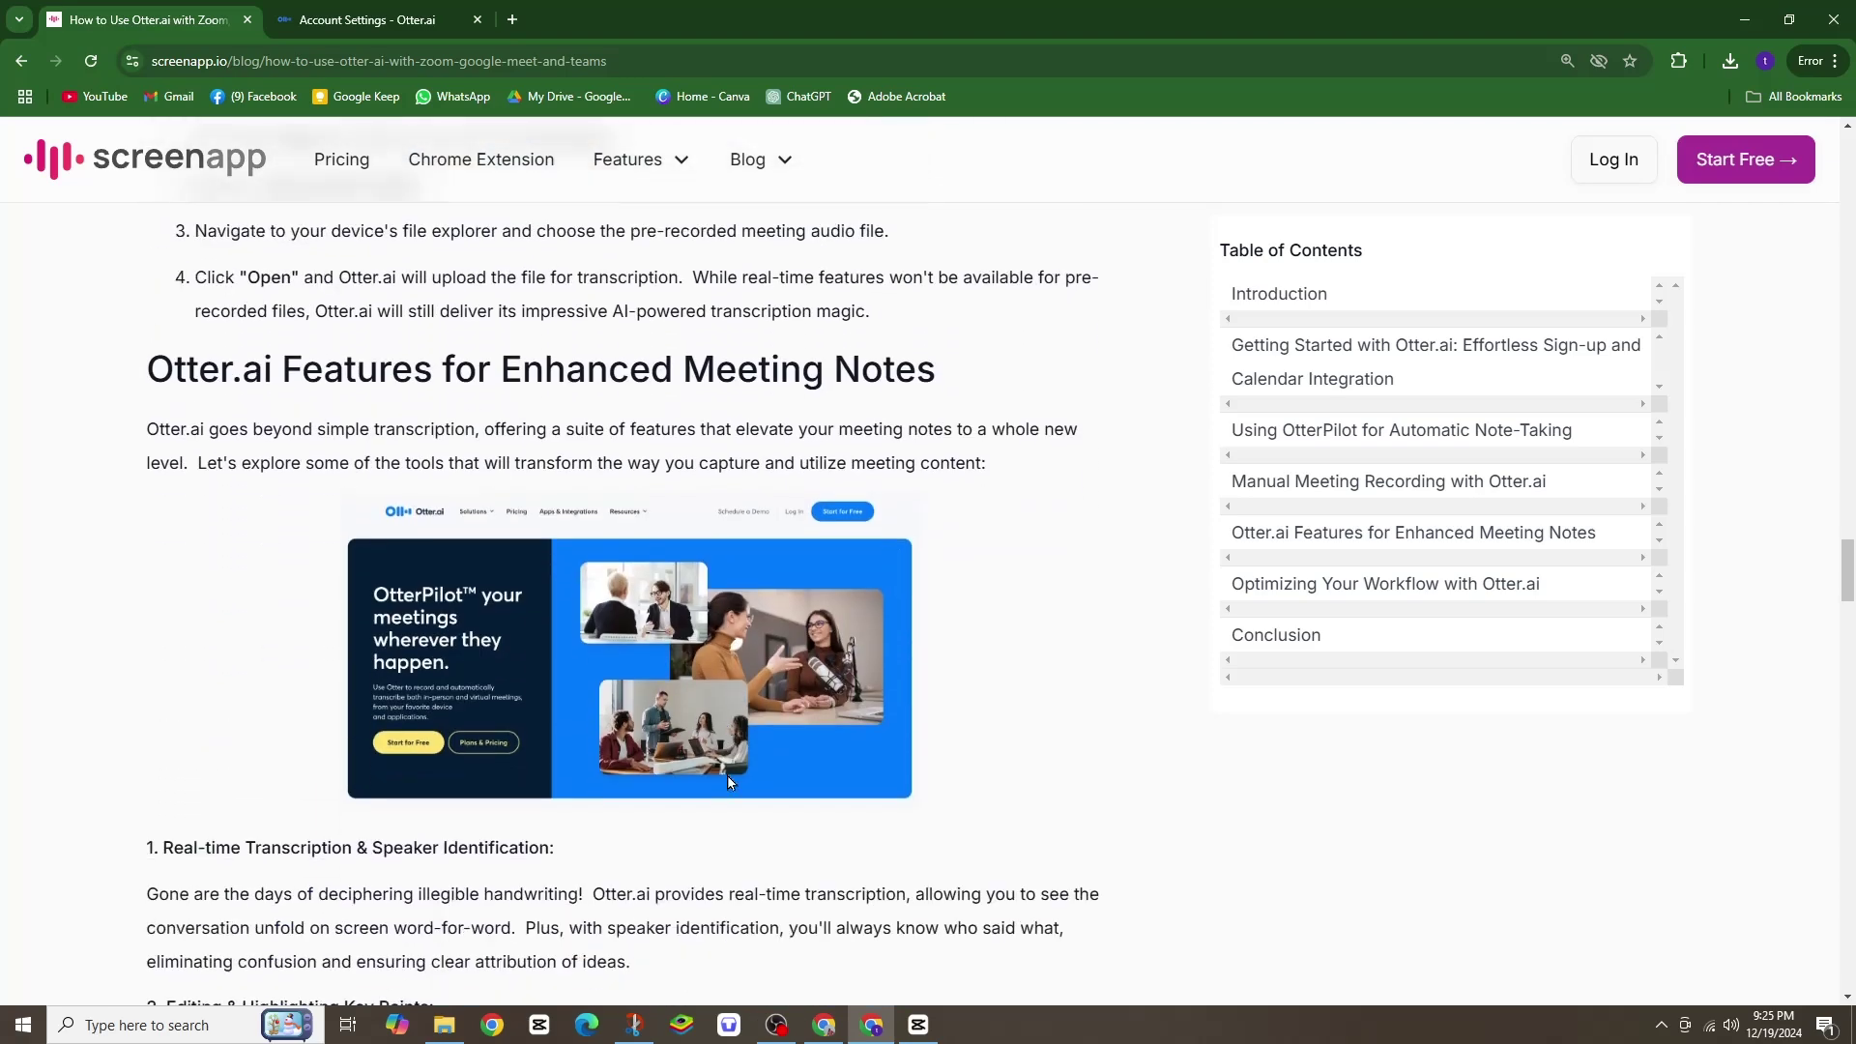